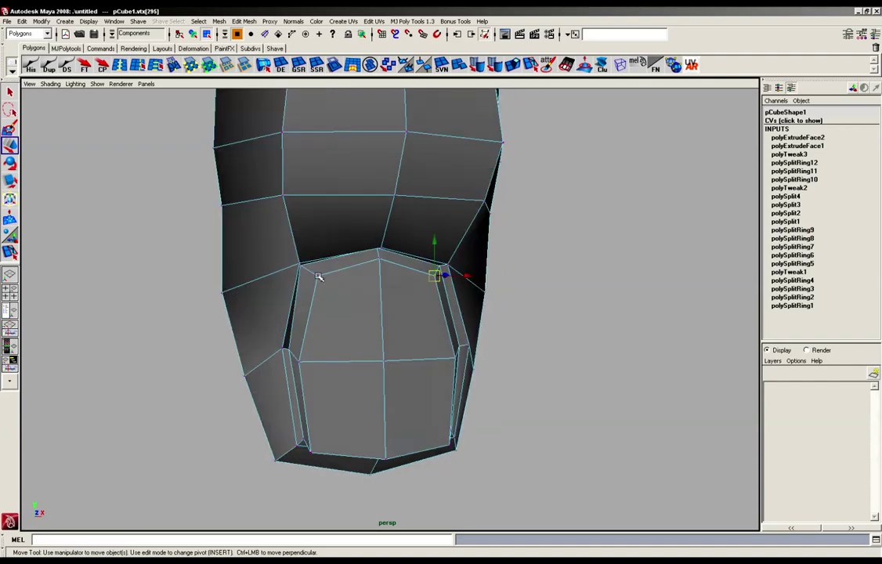
Move the two inner corner vertices at the base of the thumbnail upward, and shift one of them sideways
shift+click(318, 277)
alt+drag(356, 307, 329, 303)
drag(365, 265, 367, 262)
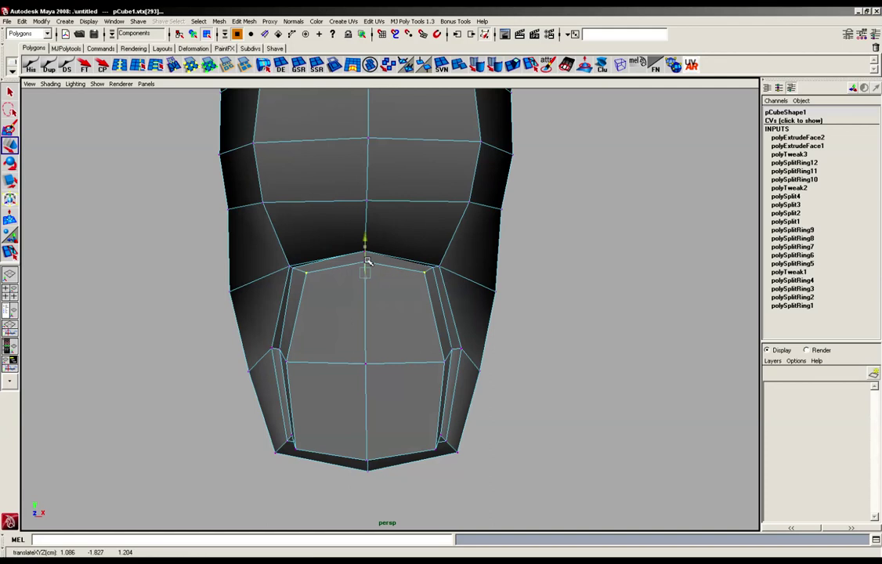
click(307, 272)
drag(348, 275, 345, 302)
alt+right_drag(408, 323, 380, 370)
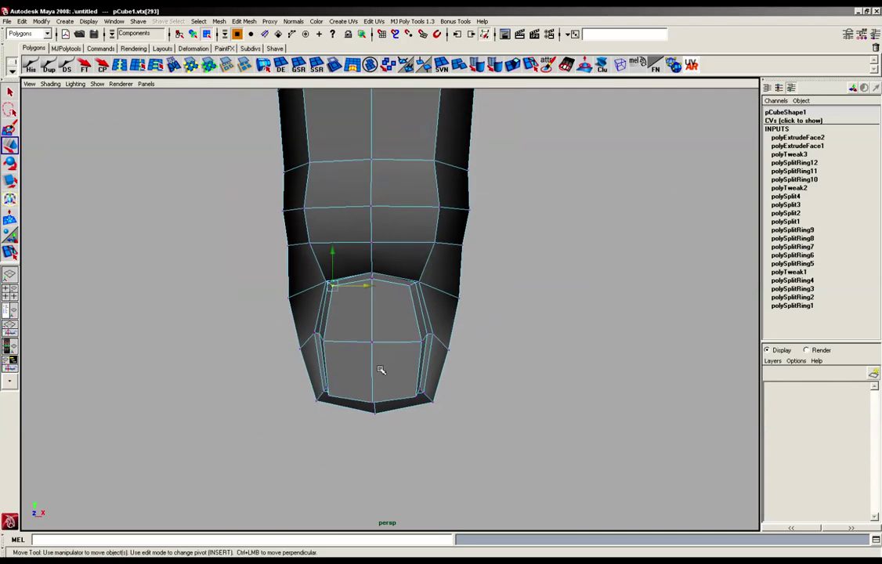
Reposition the centre vertex of the skin fold at the base of the thumbnail
alt+drag(381, 370, 362, 359)
alt+right_drag(362, 359, 366, 339)
alt+drag(366, 339, 323, 340)
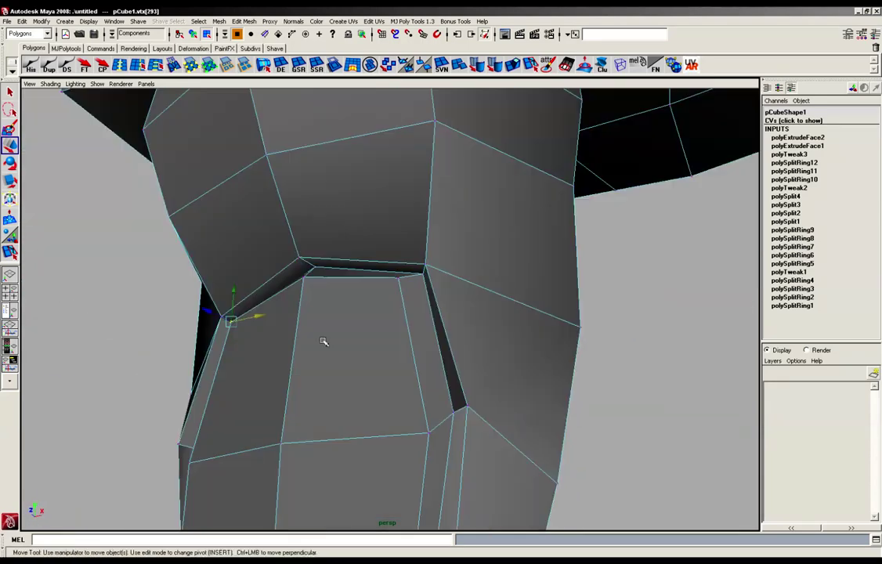
click(298, 257)
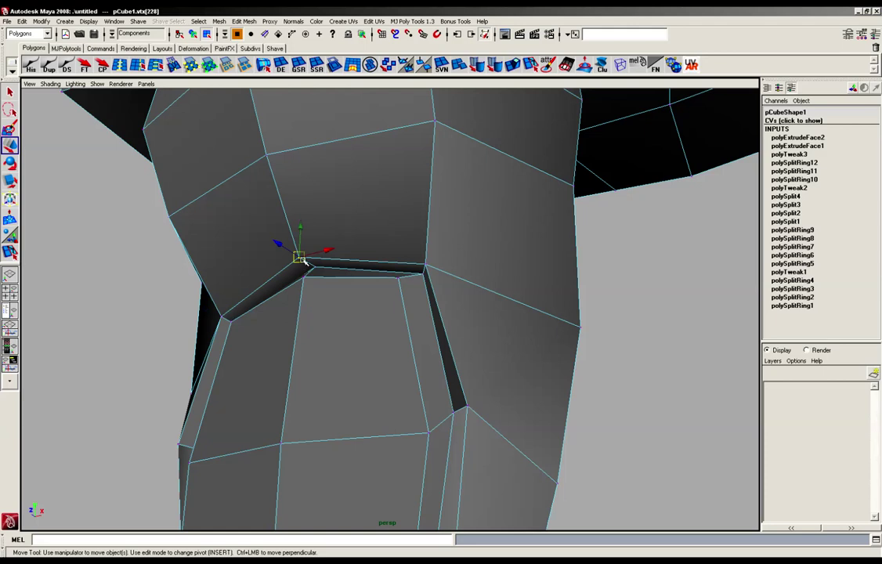
drag(302, 260, 312, 264)
With the mesh displayed smoothed, move the pad-side corner vertices of the thumb tip up toward the knuckle
alt+right_drag(436, 305, 154, 294)
alt+drag(154, 294, 276, 331)
alt+right_drag(276, 330, 503, 330)
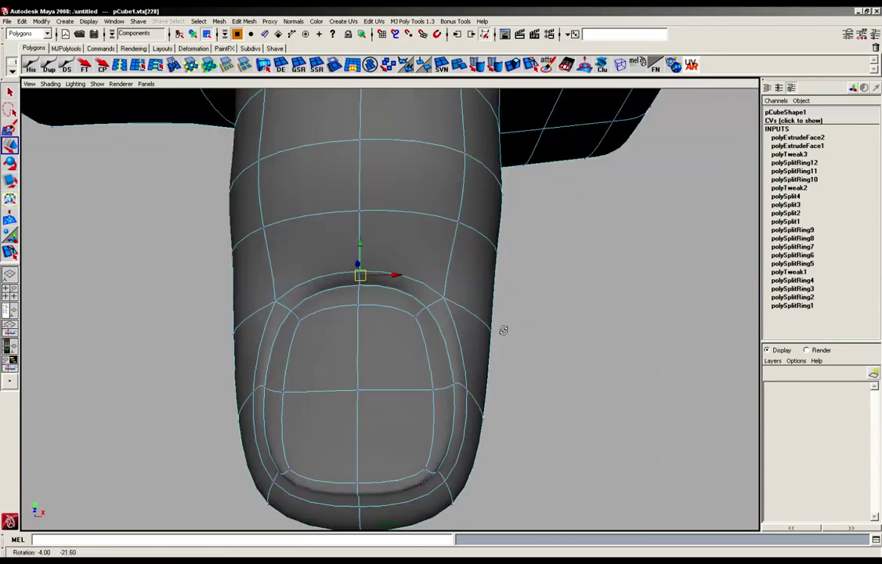
alt+drag(503, 330, 614, 339)
alt+right_drag(614, 338, 547, 307)
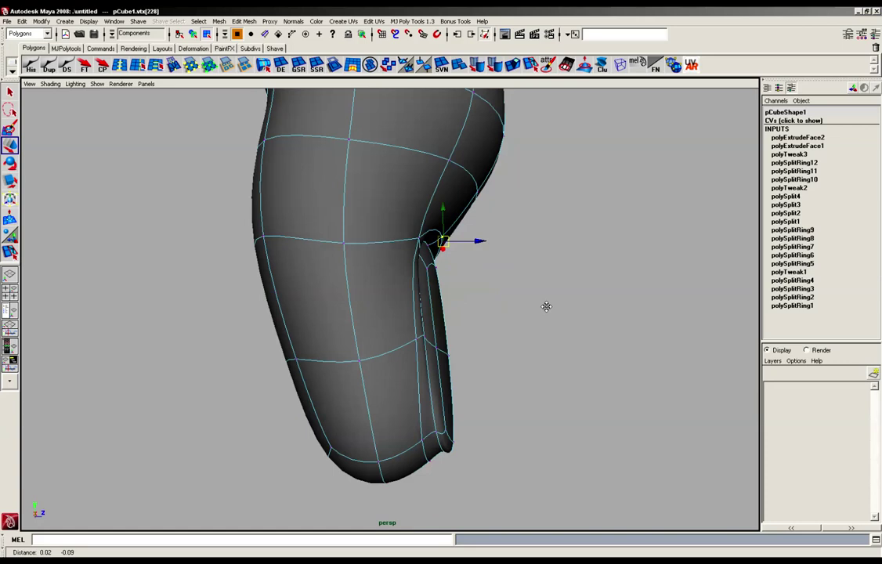
alt+drag(546, 306, 523, 364)
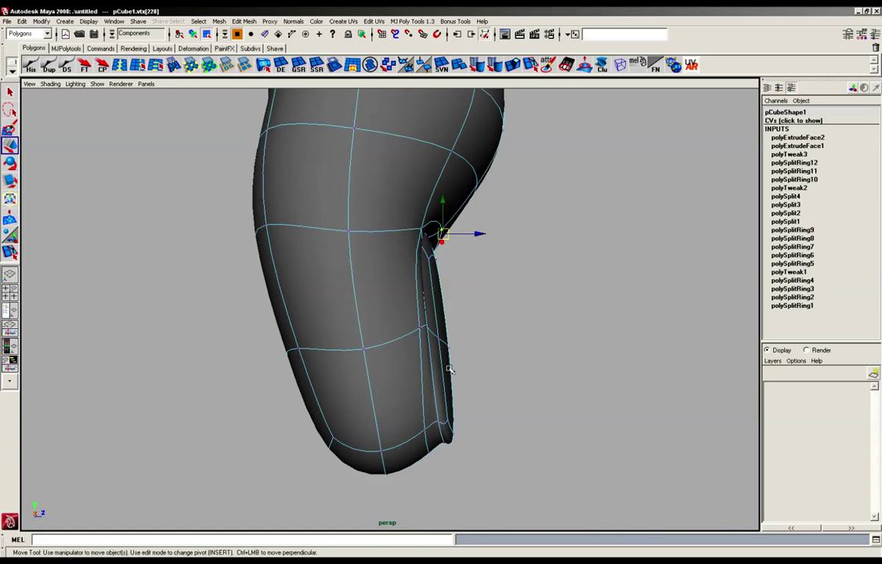
alt+drag(449, 369, 396, 388)
drag(304, 364, 362, 443)
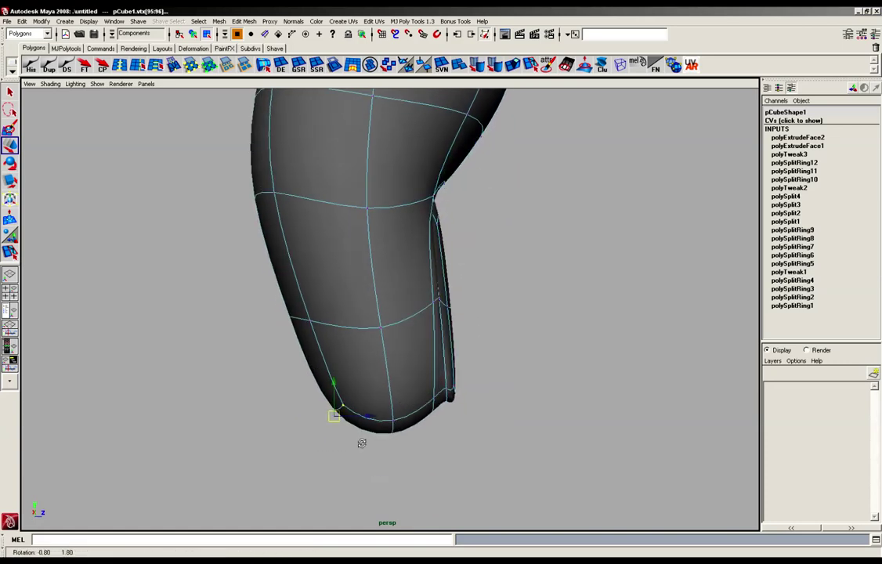
drag(336, 399, 336, 369)
Round off the thumb tip by repositioning its three end vertices and pushing the pad-side corner vertices toward the nail
drag(373, 383, 417, 447)
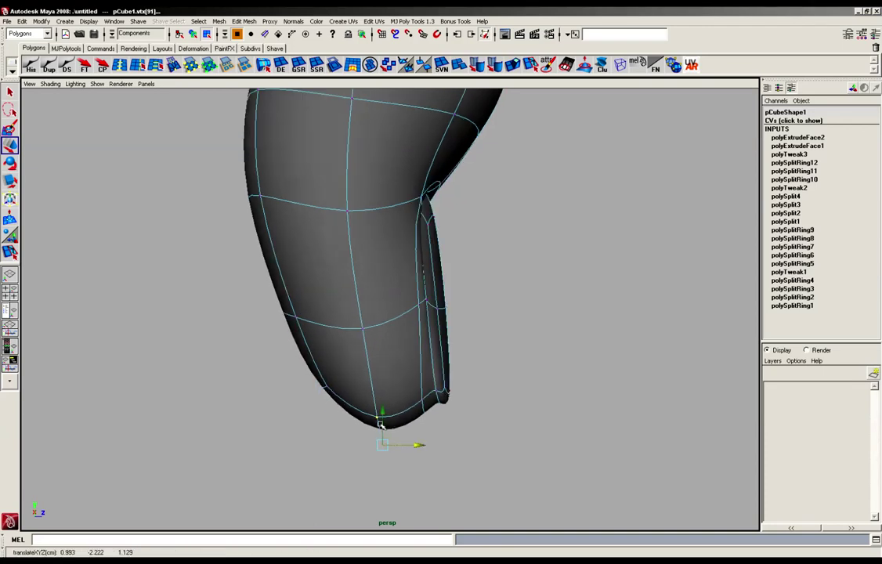
alt+drag(386, 411, 298, 278)
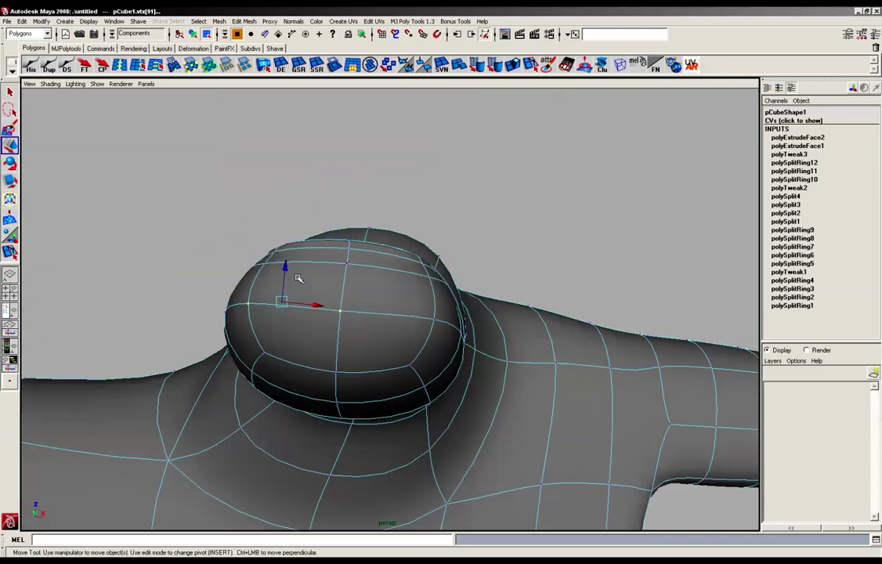
middle_drag(298, 280, 298, 279)
alt+drag(352, 281, 363, 317)
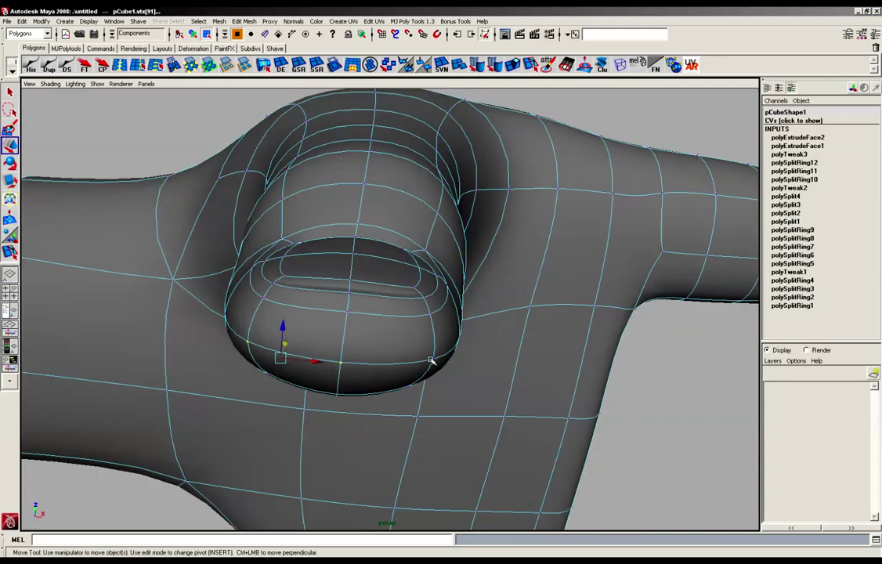
shift+click(430, 361)
alt+drag(497, 294, 394, 370)
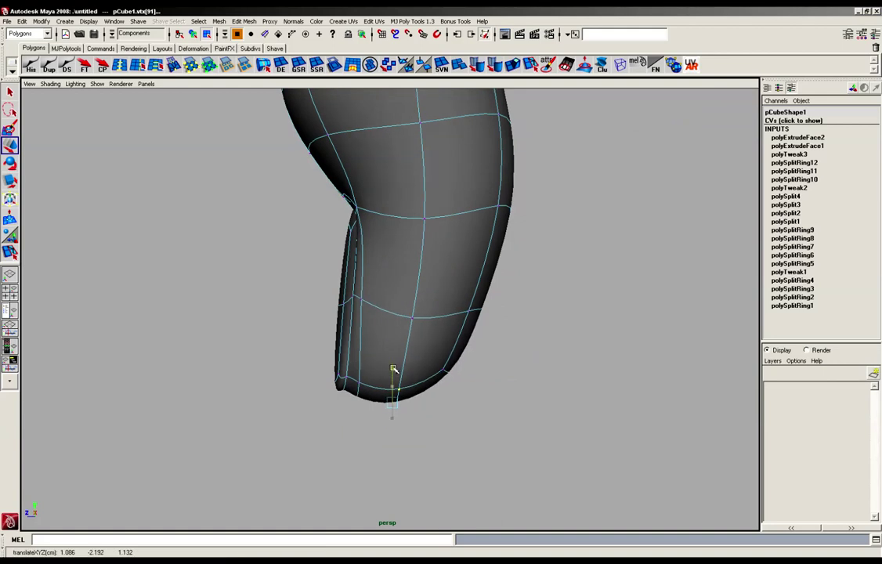
alt+drag(432, 344, 430, 336)
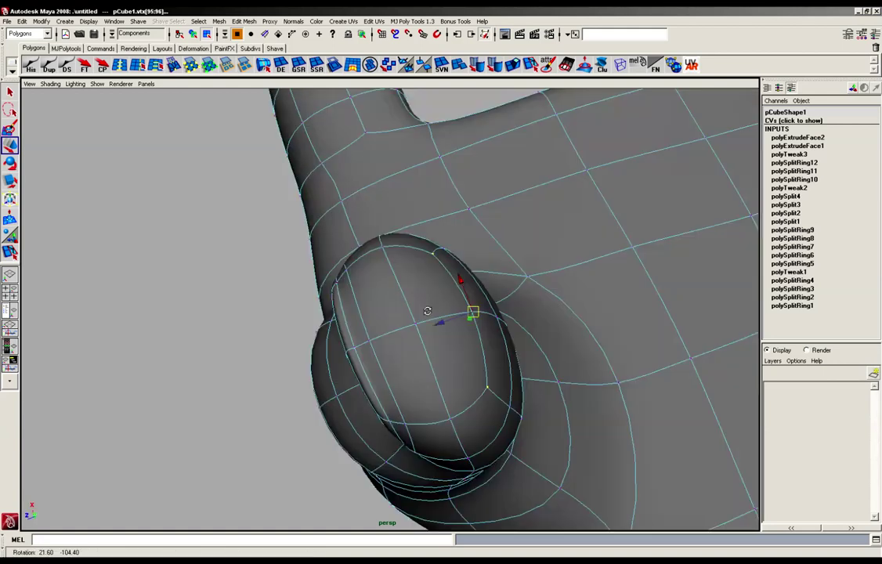
alt+drag(446, 314, 413, 244)
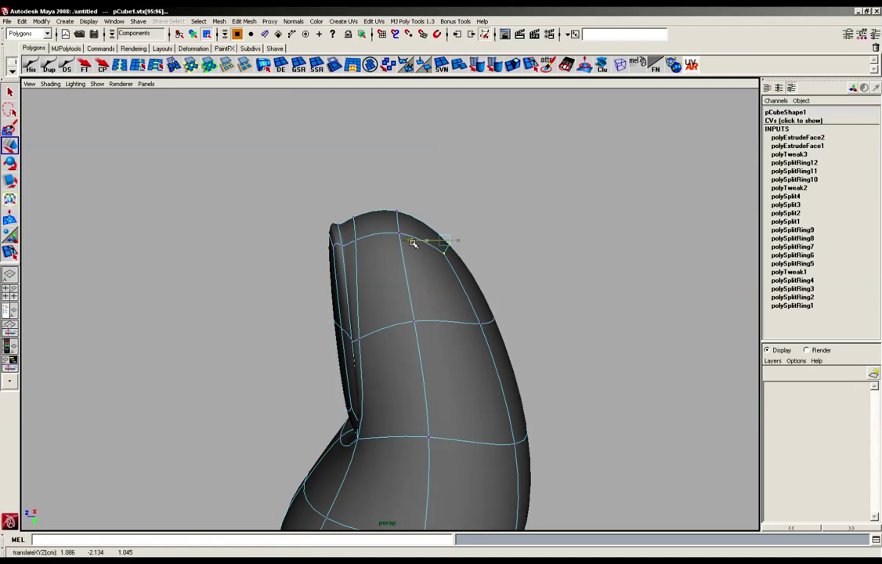
Pull the nail's centre vertex outward and adjust the nail border vertices on both sides of its middle row
click(320, 318)
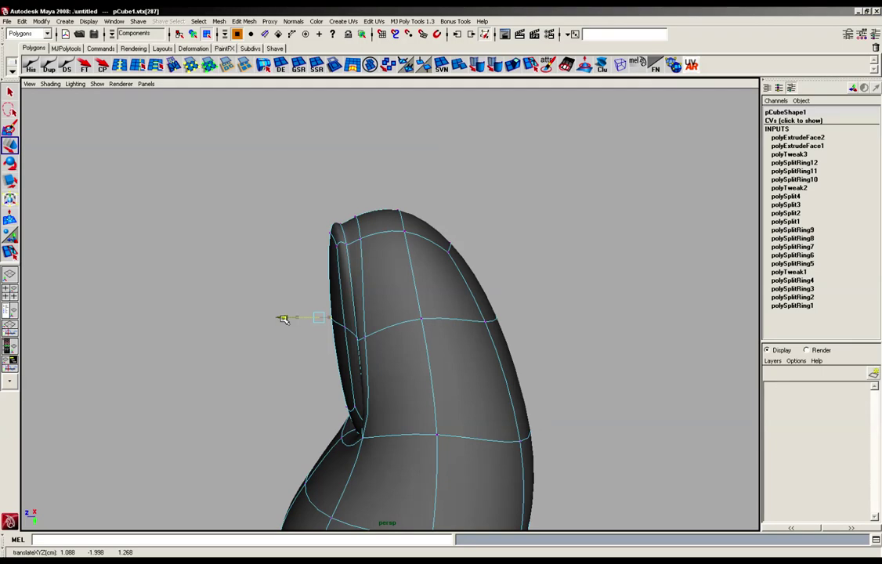
alt+drag(283, 318, 451, 191)
click(363, 342)
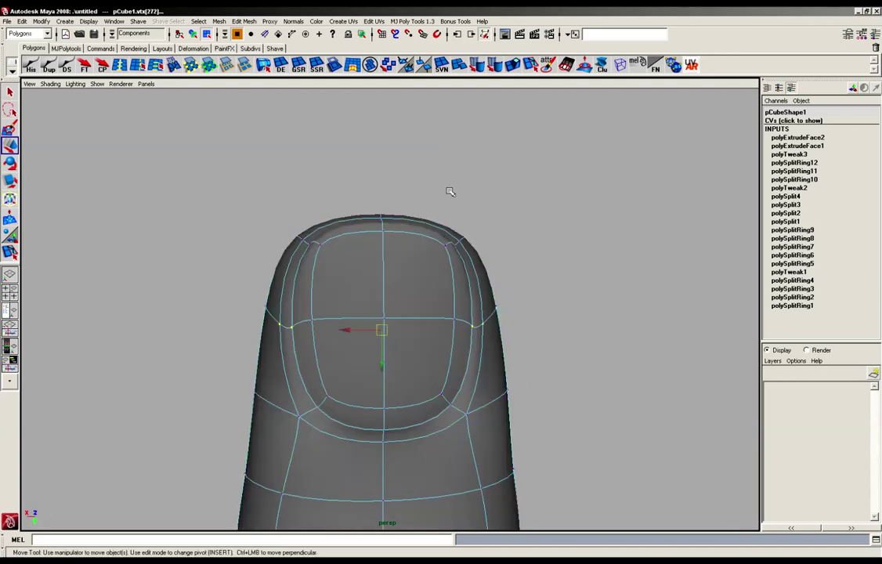
alt+drag(350, 401, 444, 380)
drag(466, 332, 446, 337)
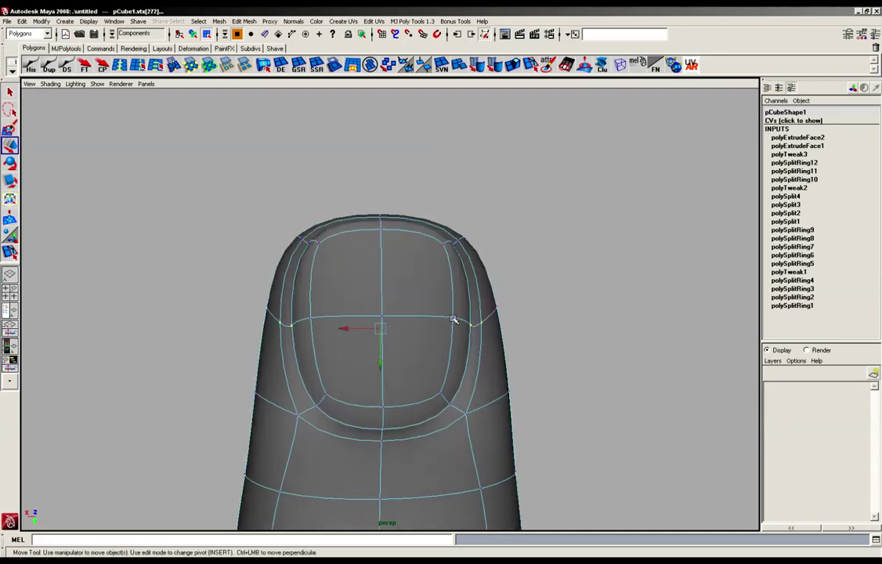
Move the two side vertices of the nail's middle row toward the nail base to curve the row
click(453, 320)
shift+click(313, 318)
drag(385, 354, 382, 378)
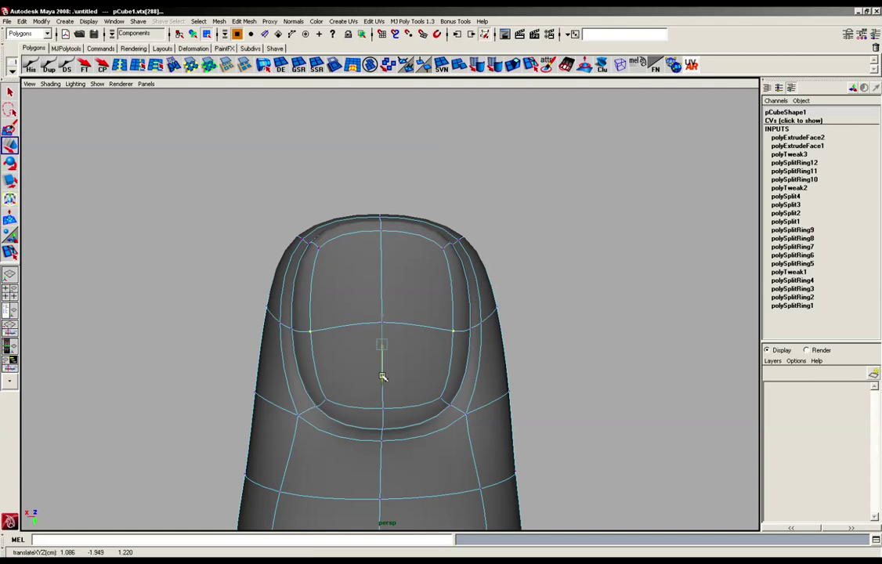
click(524, 259)
Scale the end row of thumb tip vertices slightly narrower across the nail's width
alt+drag(482, 290, 480, 290)
alt+middle_drag(477, 358, 460, 347)
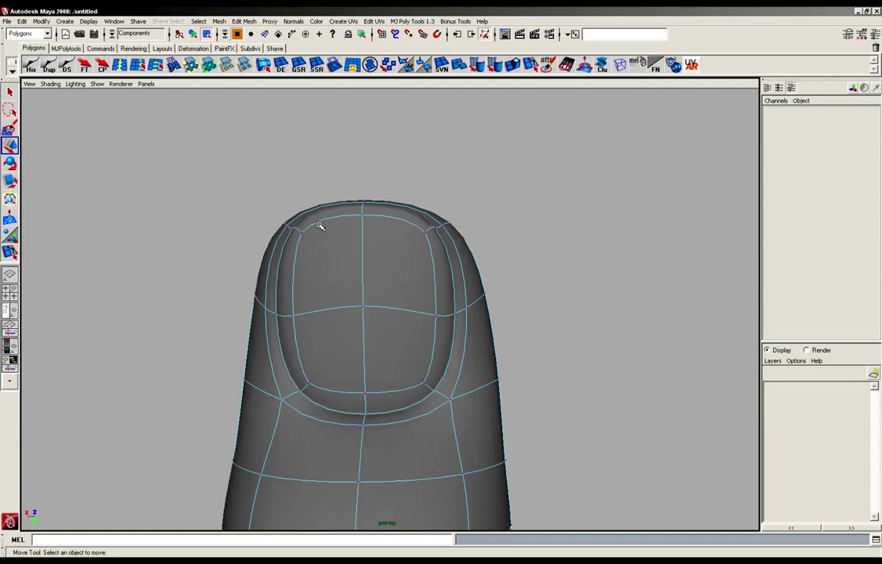
drag(233, 157, 481, 276)
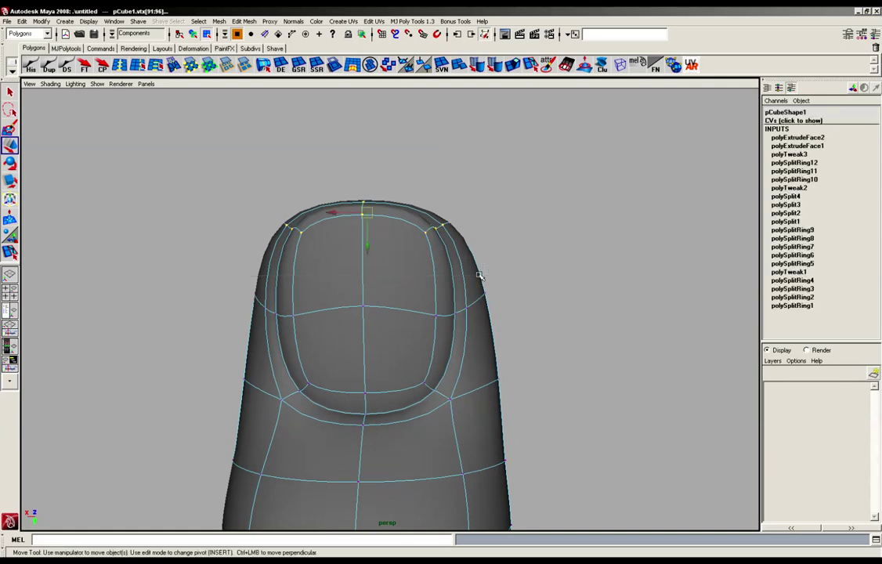
key(r)
drag(416, 213, 413, 212)
alt+drag(412, 282, 415, 290)
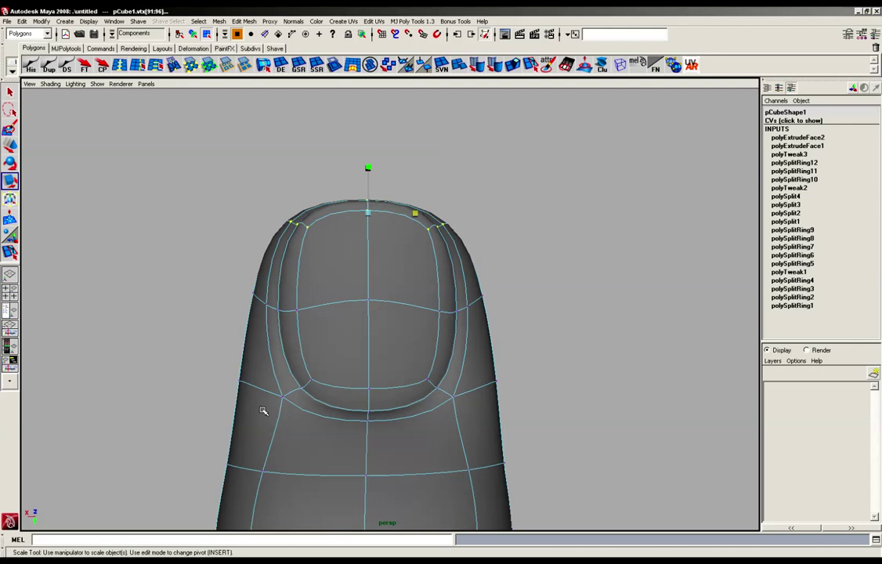
Pull the silhouette vertices at the nail base and in the next row outward on both sides of the thumb
drag(263, 418, 265, 415)
key(w)
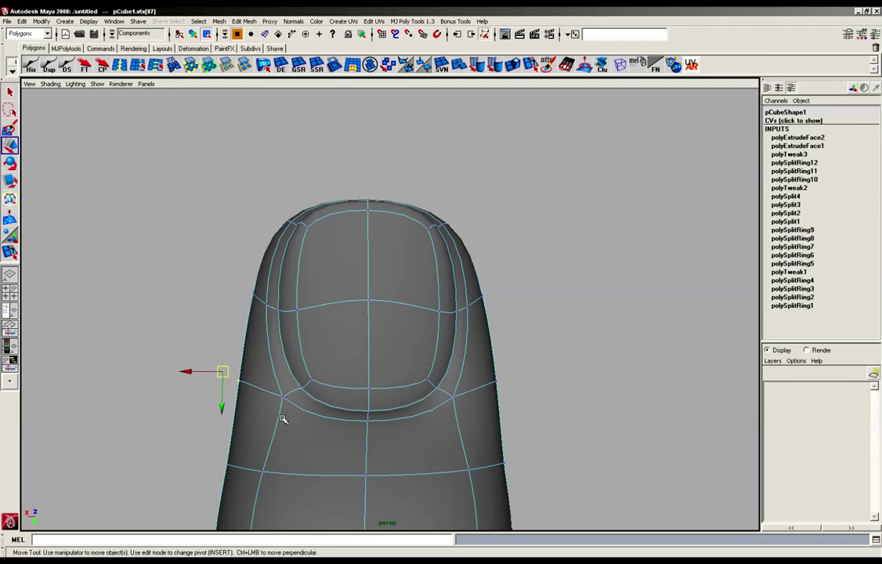
drag(186, 371, 175, 371)
alt+middle_drag(293, 427, 307, 350)
drag(208, 374, 184, 389)
drag(517, 380, 507, 389)
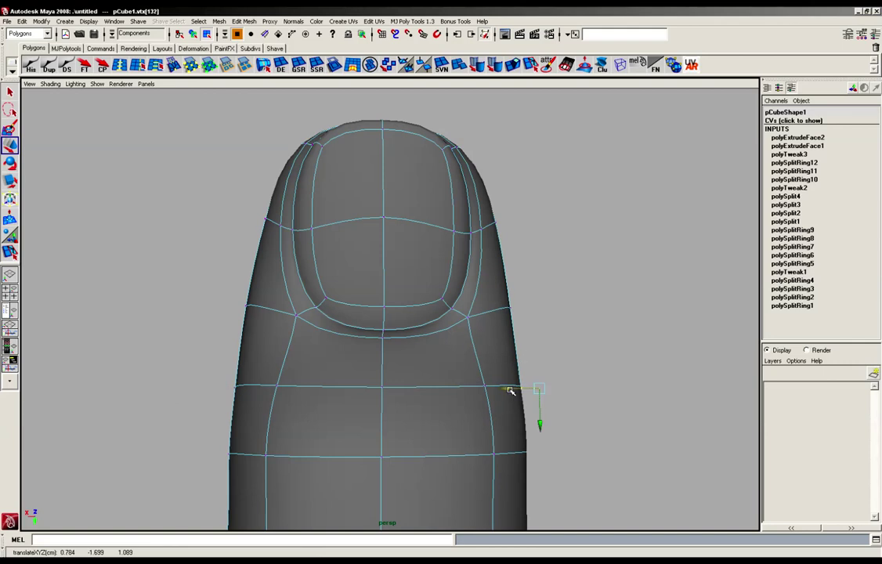
mouse_move(515, 309)
mouse_down()
mouse_move(500, 330)
mouse_move(500, 300)
mouse_up()
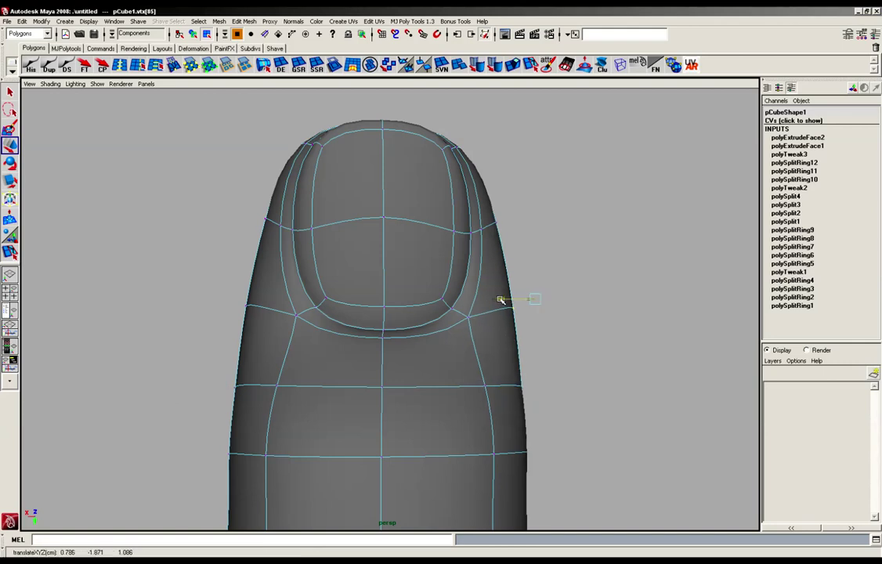
Shift the inner vertices at the base of the nail outward and up toward the knuckle
alt+right_drag(596, 407, 364, 423)
alt+drag(364, 423, 534, 355)
alt+drag(429, 362, 565, 310)
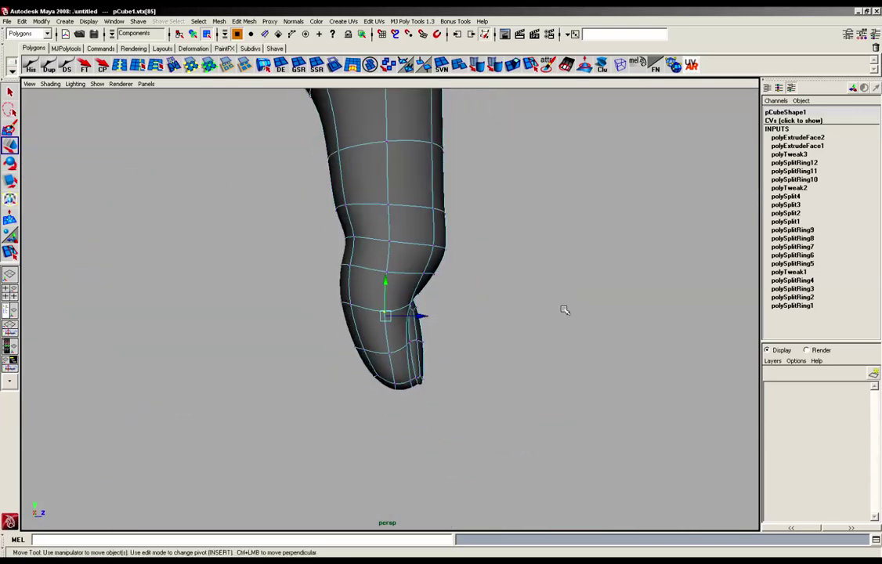
click(335, 358)
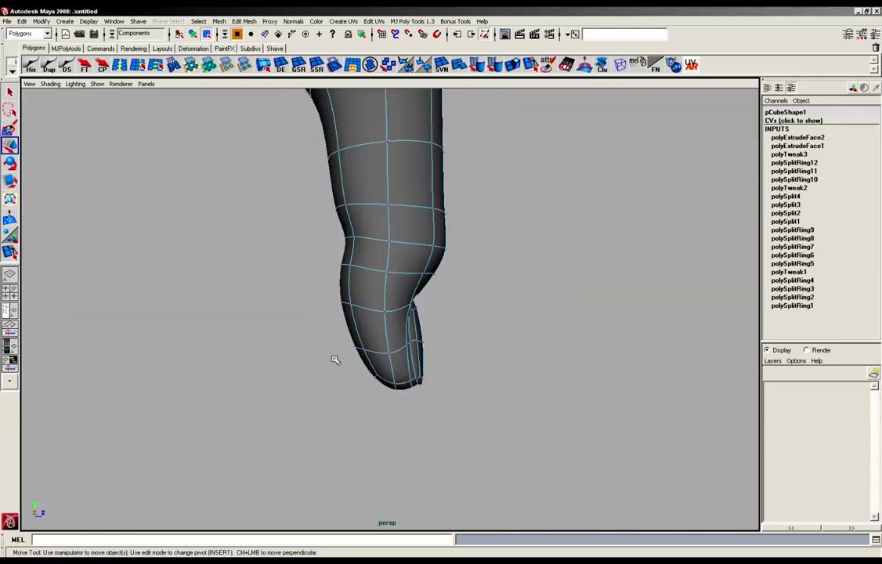
alt+right_drag(334, 358, 524, 378)
drag(448, 298, 268, 342)
click(430, 320)
mouse_move(308, 300)
mouse_down()
mouse_move(319, 298)
mouse_move(296, 303)
mouse_up()
drag(352, 263, 351, 257)
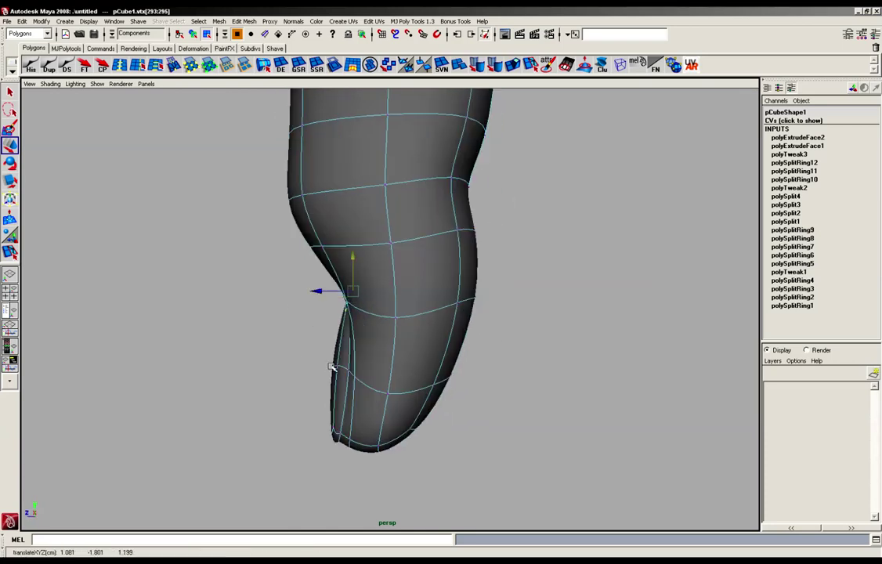
Scale the vertex row across the thumb's knuckle above the nail
alt+drag(331, 365, 457, 350)
click(441, 372)
alt+drag(450, 368, 313, 373)
click(409, 381)
drag(260, 331, 462, 377)
key(r)
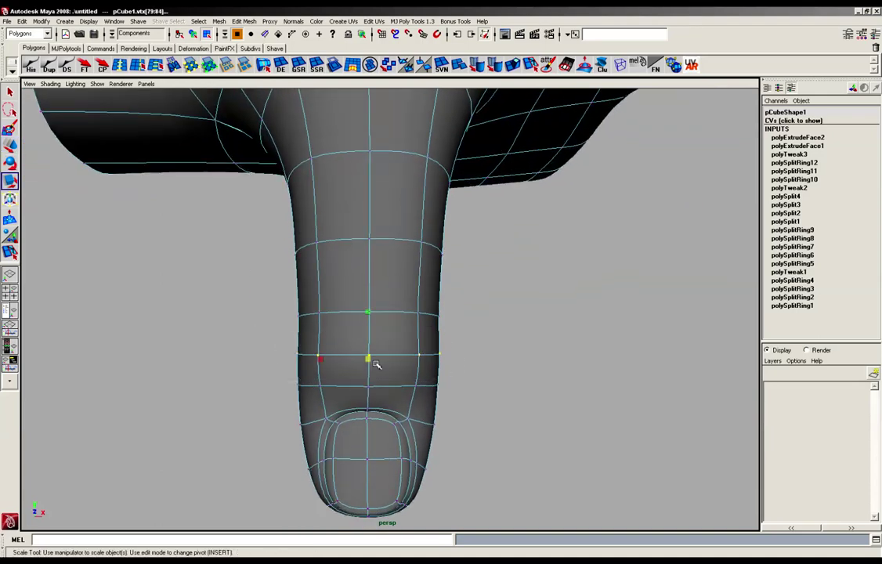
drag(262, 295, 441, 385)
drag(342, 349, 430, 253)
Return the mesh to unsmoothed display and reposition the vertices where the thumb joins the hand
key(1)
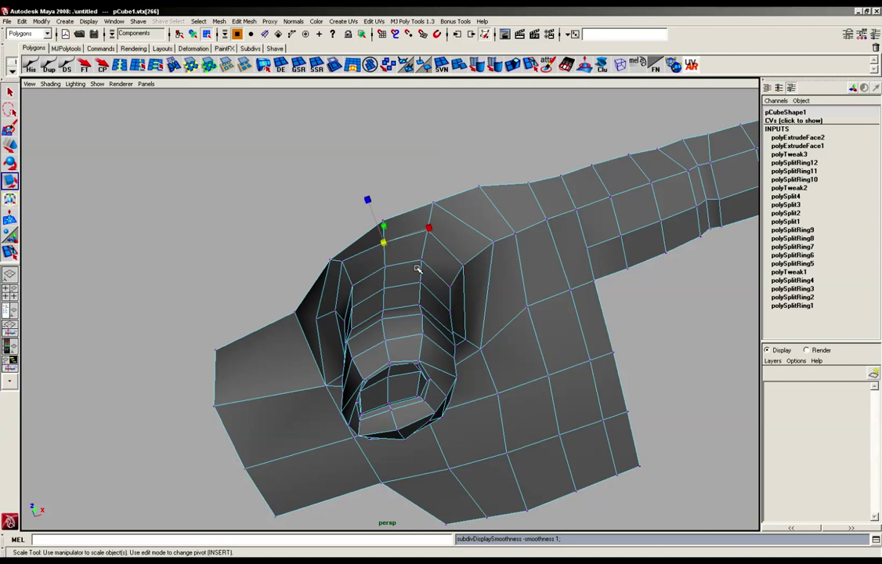
key(w)
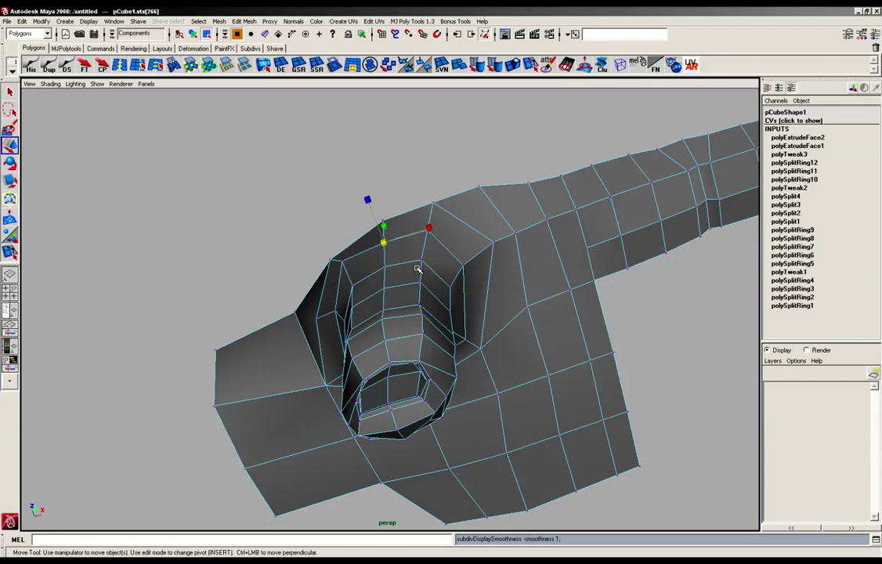
alt+drag(417, 269, 378, 306)
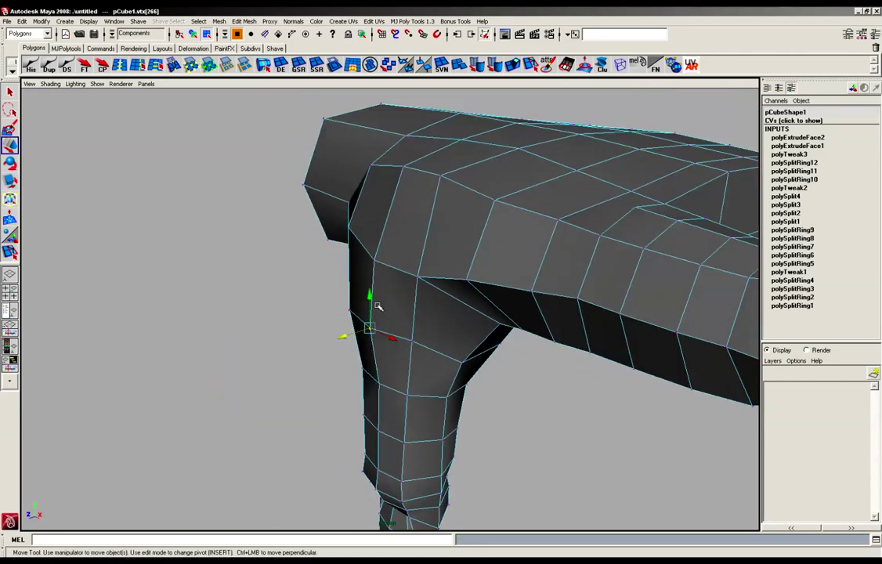
mouse_move(373, 260)
alt+mouse_down()
mouse_move(473, 331)
mouse_move(459, 257)
mouse_move(383, 253)
alt+mouse_up()
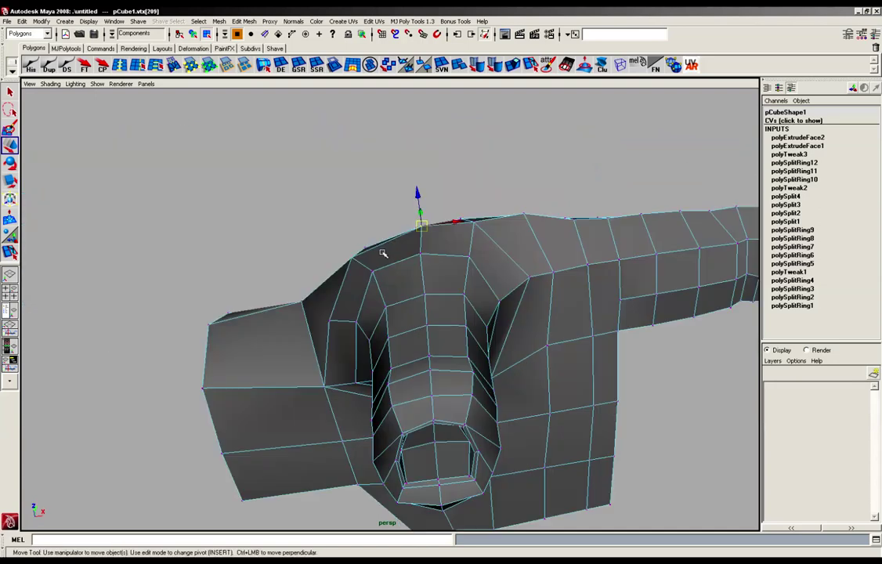
Reposition two palm vertices near the thumb's base, shifting the one farther into the palm toward the thumb
alt+drag(424, 293, 467, 184)
click(478, 189)
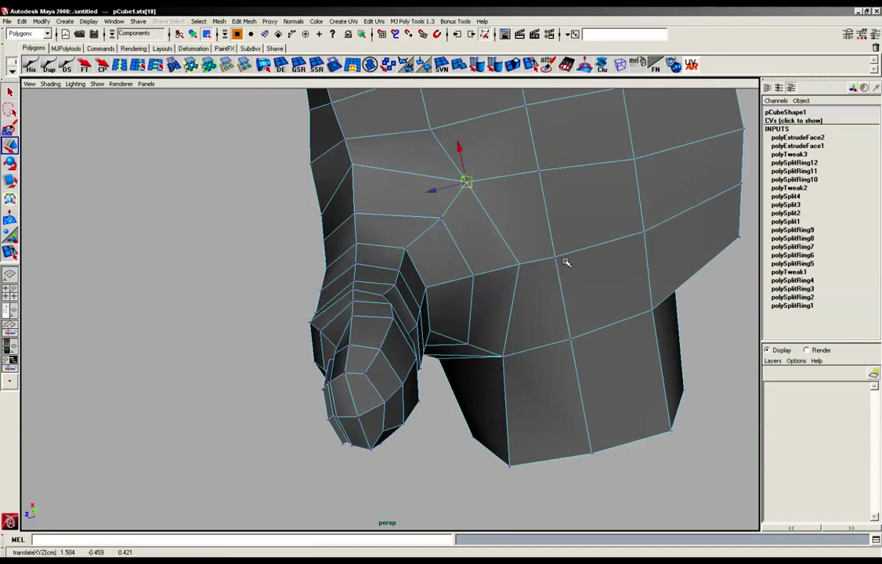
drag(525, 205, 518, 210)
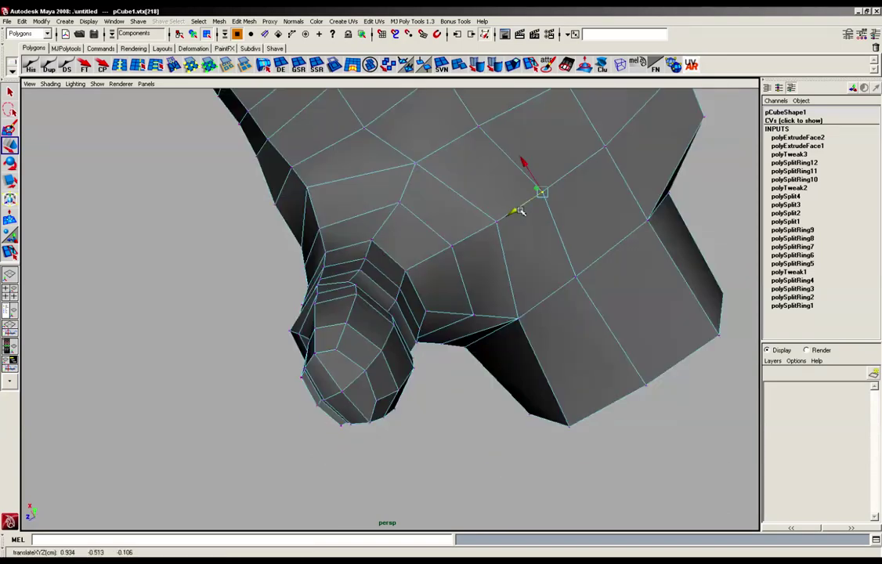
alt+middle_drag(518, 211, 484, 319)
alt+drag(560, 243, 413, 253)
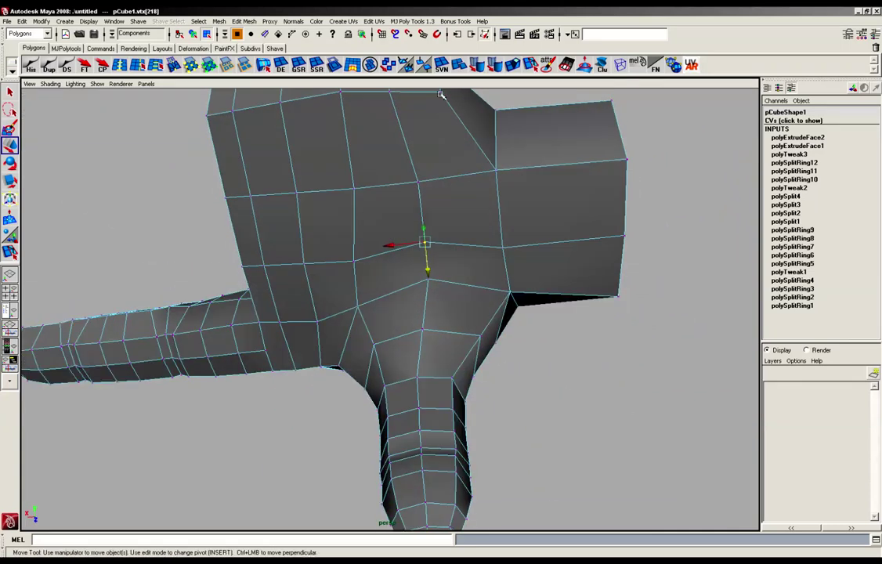
Move the three edge vertices of the palm nearest the wrist, opposite the thumb, inward toward the thumb
alt+drag(441, 93, 455, 275)
click(441, 179)
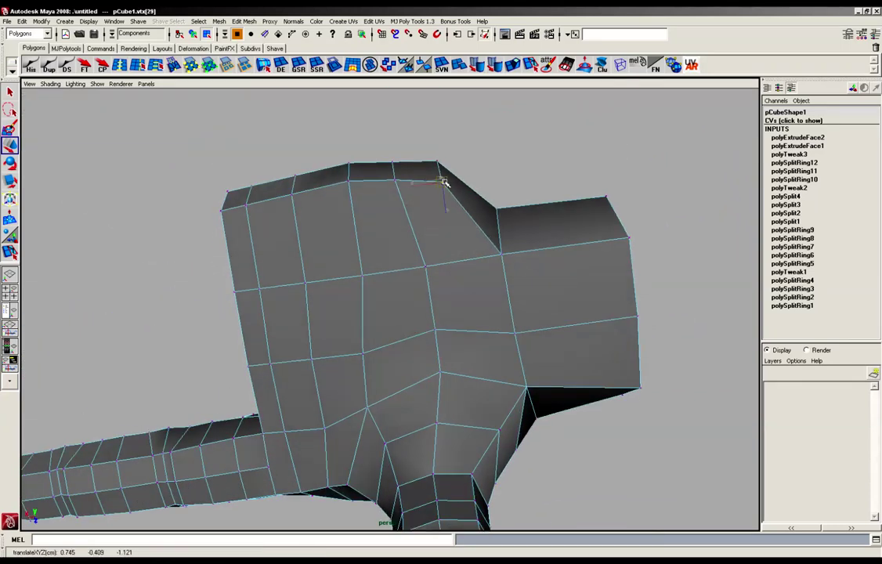
drag(443, 179, 445, 199)
click(395, 181)
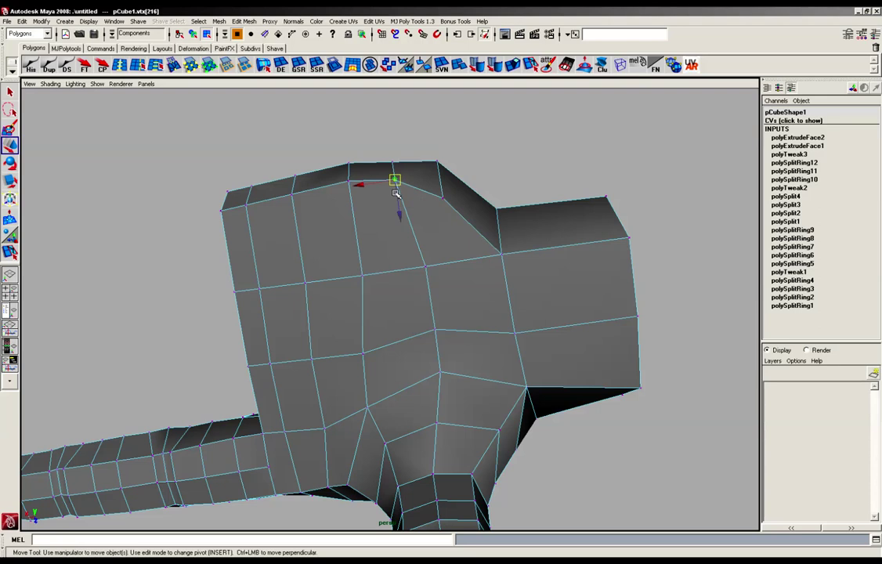
drag(394, 182, 351, 189)
click(348, 183)
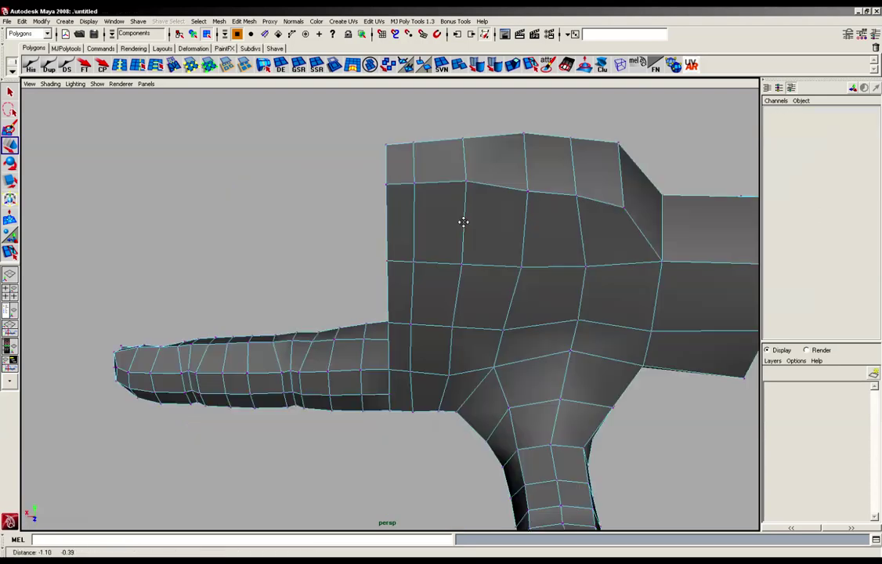
alt+drag(464, 223, 421, 254)
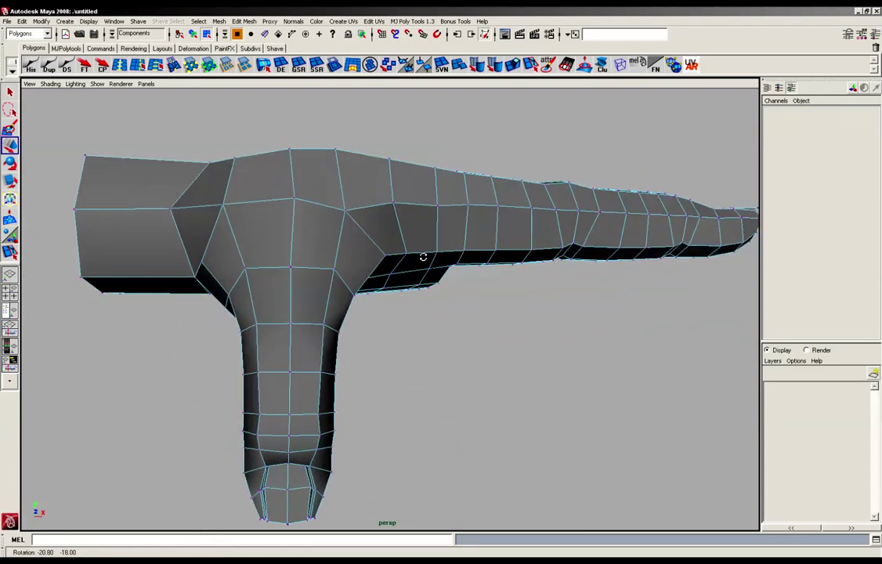
Adjust the vertices along the side of the hand where the thumb's base begins
click(347, 213)
alt+drag(347, 213, 305, 193)
click(283, 177)
click(304, 195)
Insert four additional edge loops around the thumb, from its base down to the knuckle
alt+drag(321, 264, 89, 137)
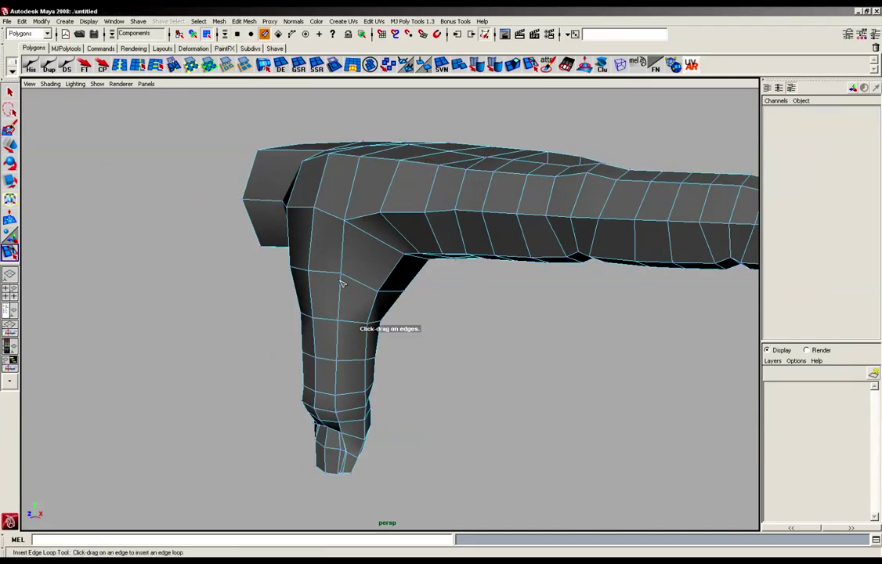
alt+drag(342, 284, 382, 249)
mouse_move(381, 249)
alt+mouse_down()
mouse_move(334, 308)
mouse_move(337, 299)
mouse_move(274, 310)
mouse_move(368, 300)
mouse_move(367, 313)
alt+mouse_up()
click(360, 325)
click(362, 374)
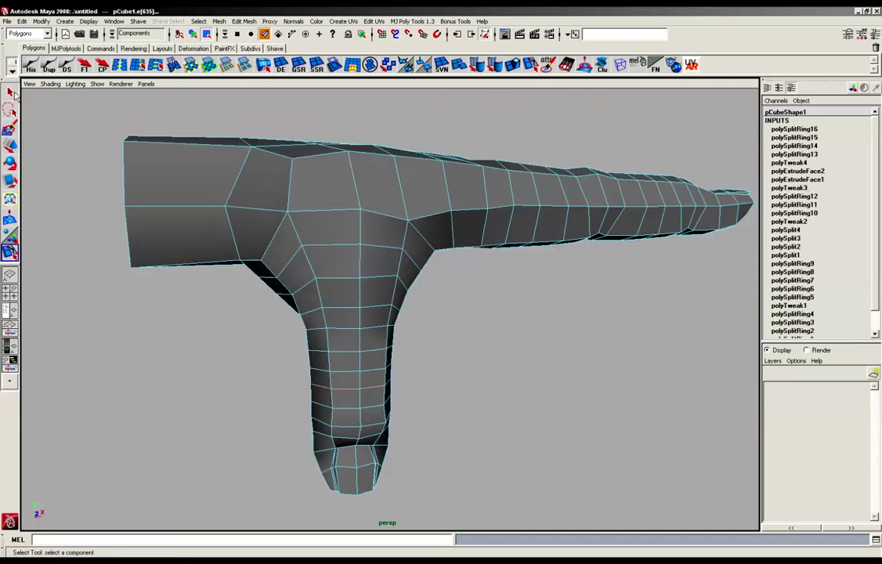
Return the hand to object mode and delete its construction history
alt+drag(407, 282, 320, 283)
alt+right_drag(319, 284, 183, 255)
alt+drag(259, 274, 321, 286)
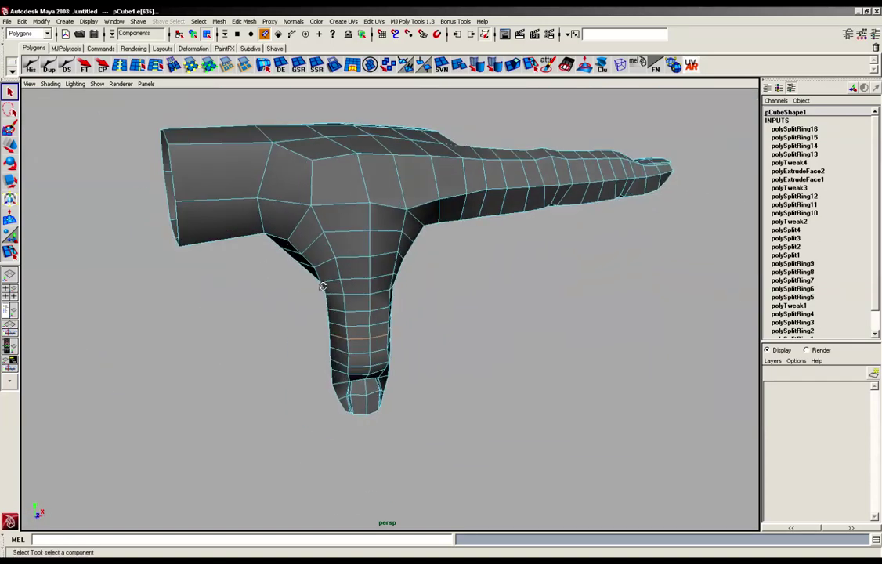
alt+middle_drag(347, 235, 345, 283)
alt+drag(346, 284, 368, 290)
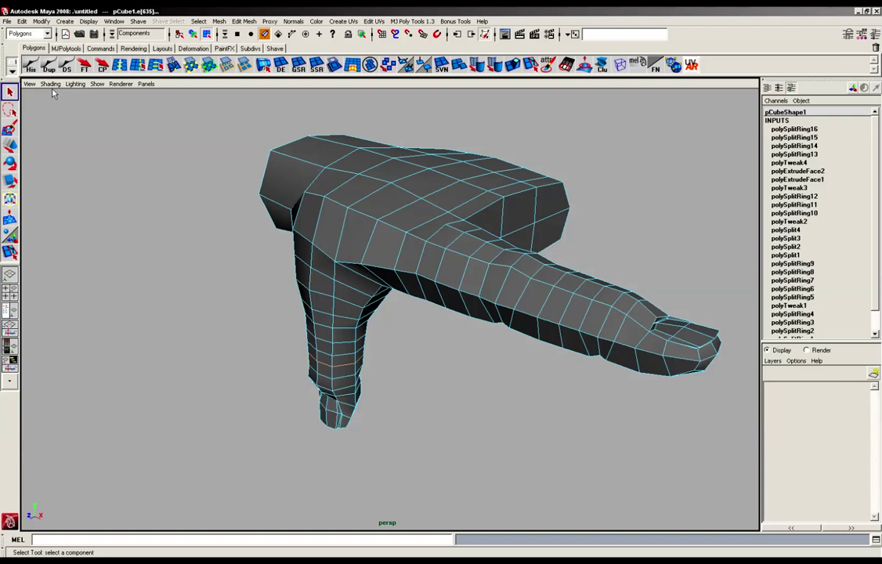
key(F8)
click(32, 69)
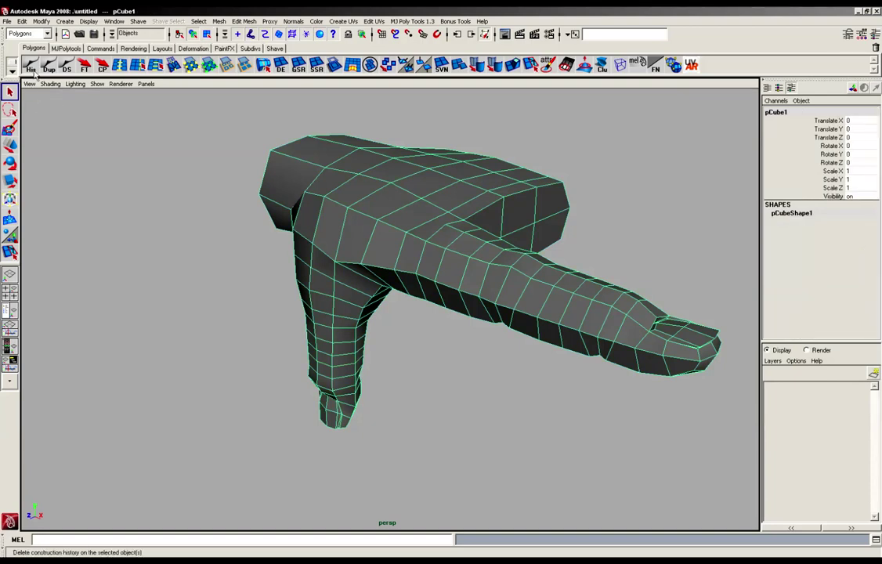
Examine the thumb's edge flow and its junction with the palm and wrist from all sides
alt+drag(305, 321, 344, 227)
alt+middle_drag(345, 227, 374, 225)
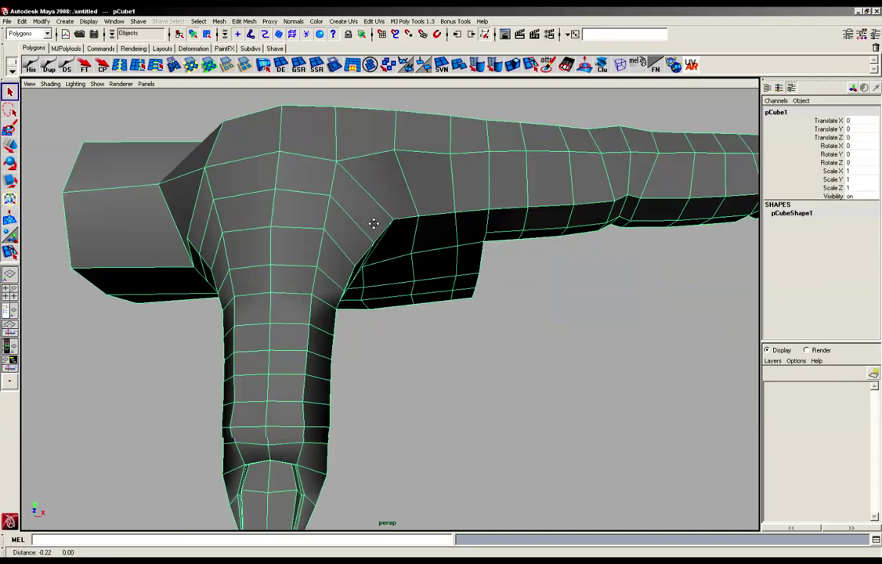
alt+drag(374, 225, 282, 300)
alt+drag(238, 343, 294, 298)
alt+drag(387, 288, 380, 287)
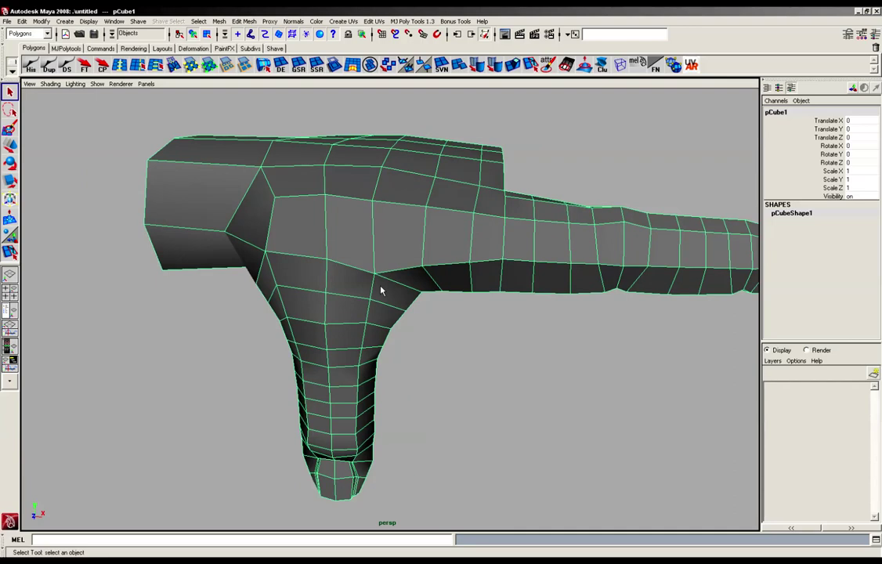
alt+drag(380, 293, 340, 321)
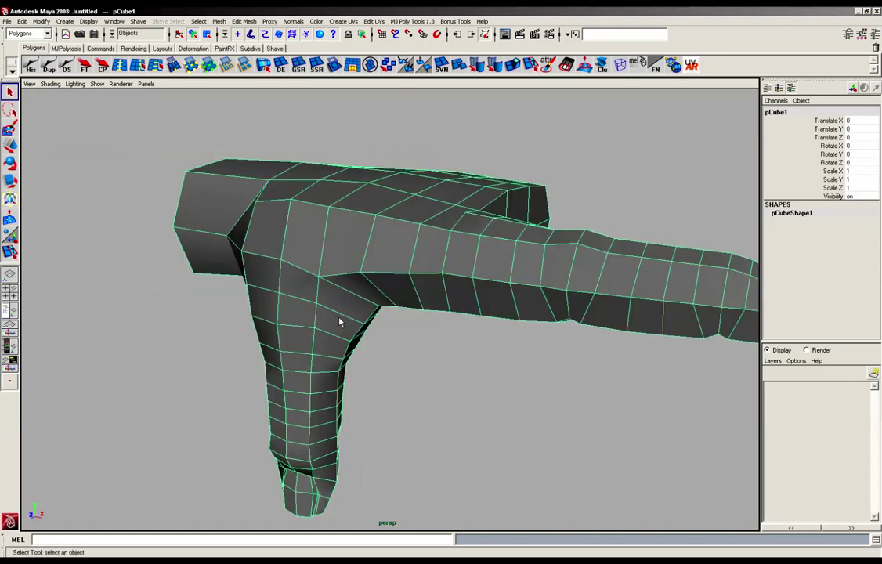
alt+drag(339, 321, 341, 320)
alt+drag(285, 335, 374, 315)
alt+right_drag(345, 314, 451, 317)
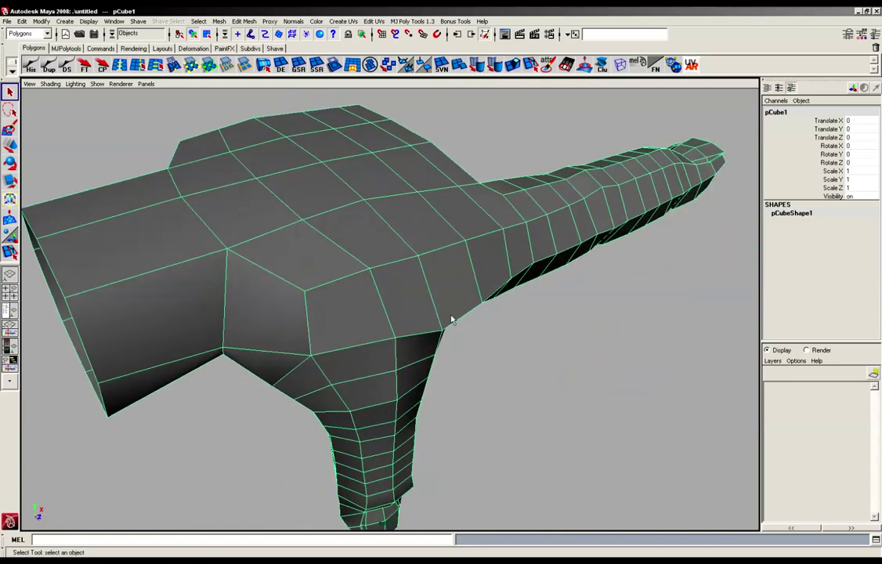
alt+drag(422, 311, 295, 232)
alt+drag(337, 261, 382, 242)
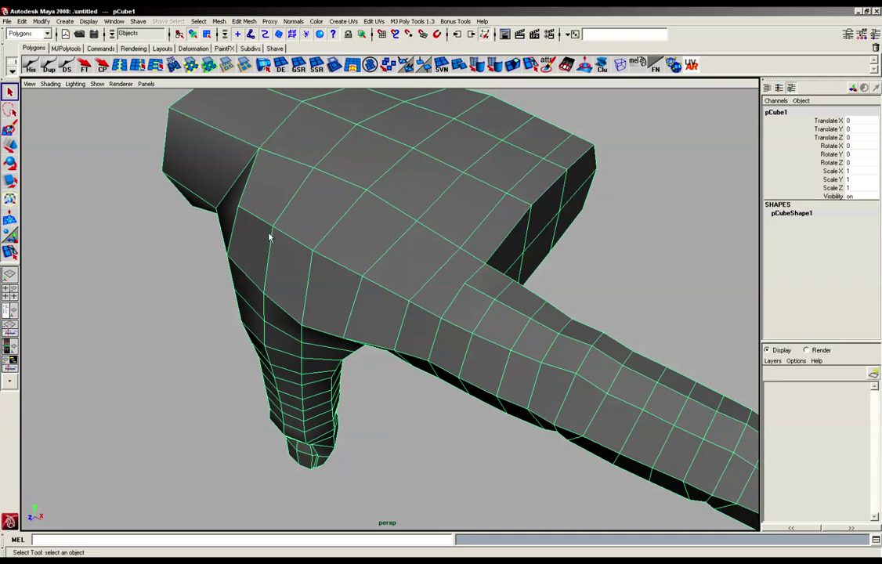
alt+drag(269, 237, 408, 311)
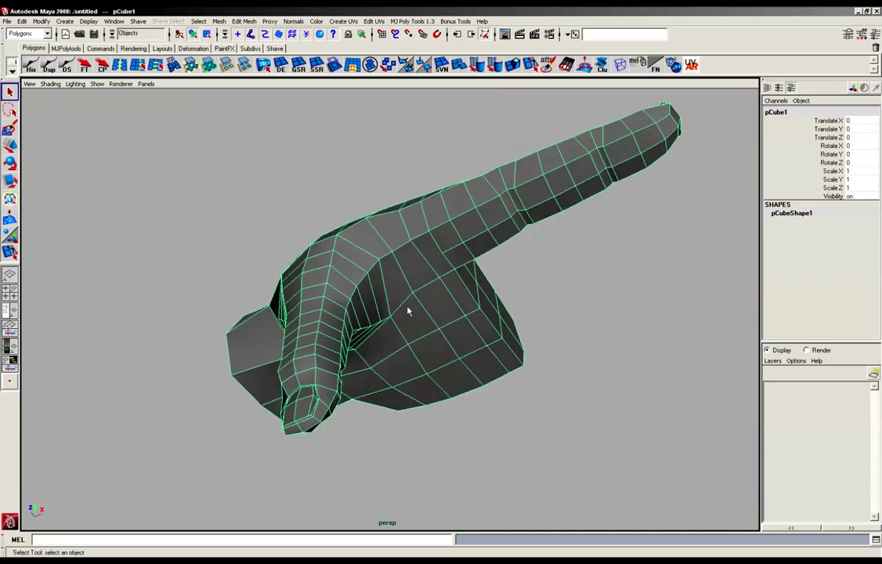
mouse_move(413, 347)
alt+mouse_down()
mouse_move(396, 349)
mouse_move(404, 355)
alt+mouse_up()
alt+right_drag(403, 355, 453, 352)
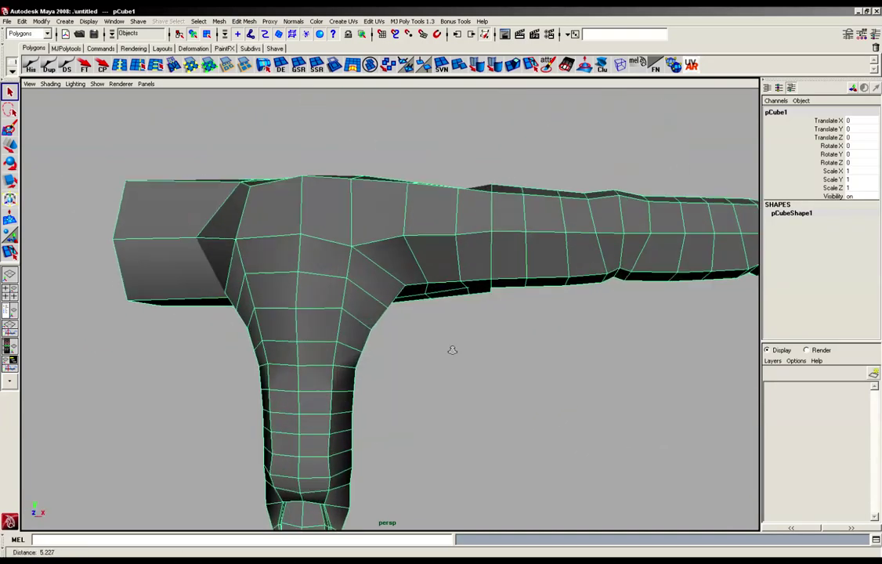
alt+drag(453, 351, 381, 284)
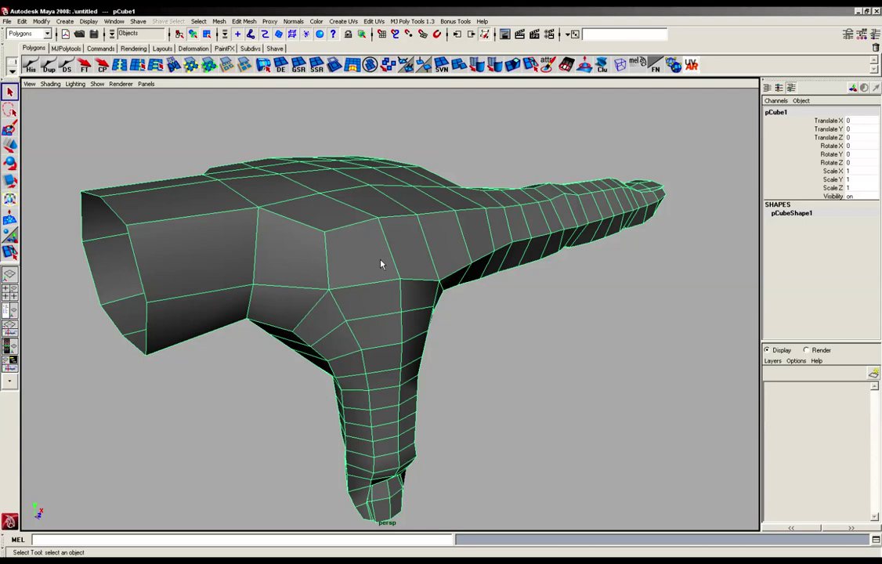
alt+drag(381, 264, 429, 342)
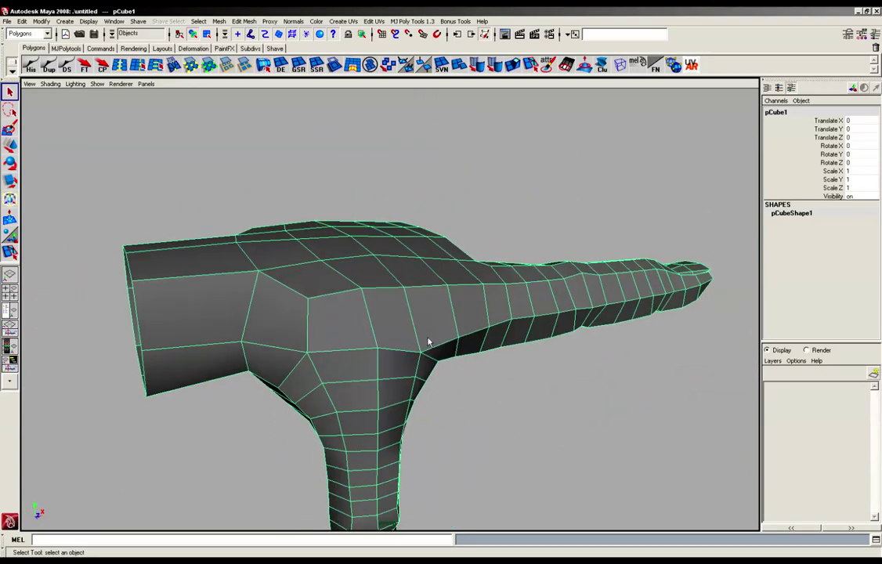
alt+right_drag(346, 373, 360, 434)
alt+middle_drag(361, 434, 368, 400)
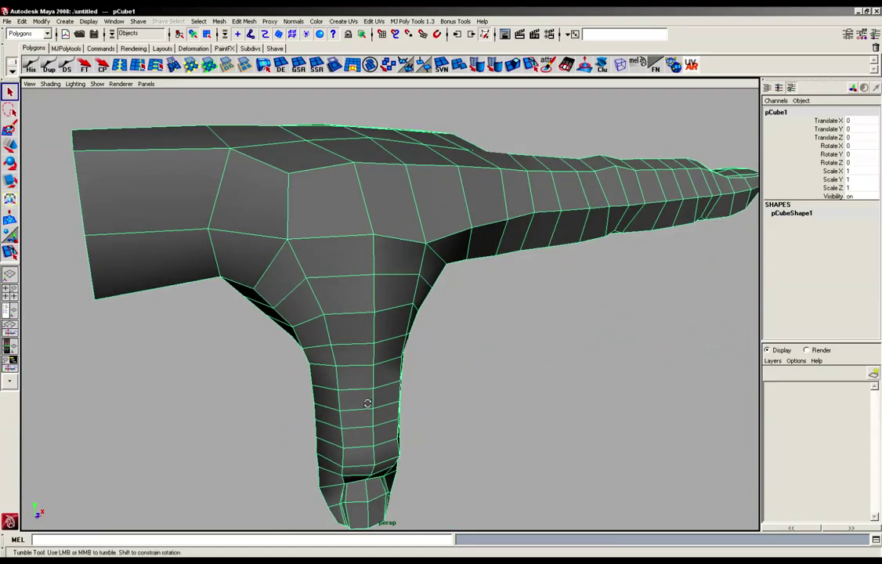
alt+drag(368, 399, 376, 419)
alt+drag(379, 372, 360, 342)
alt+drag(355, 388, 407, 242)
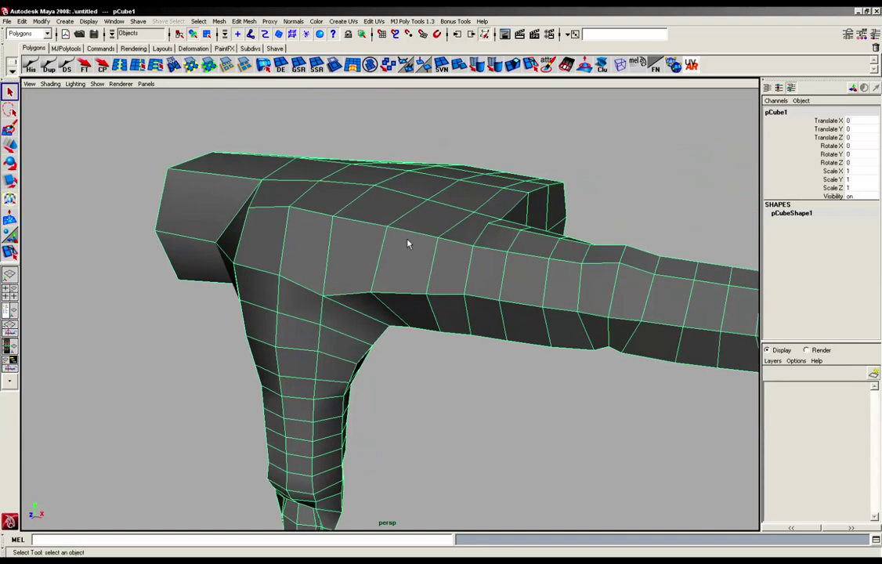
alt+drag(384, 276, 416, 296)
alt+middle_drag(416, 296, 389, 276)
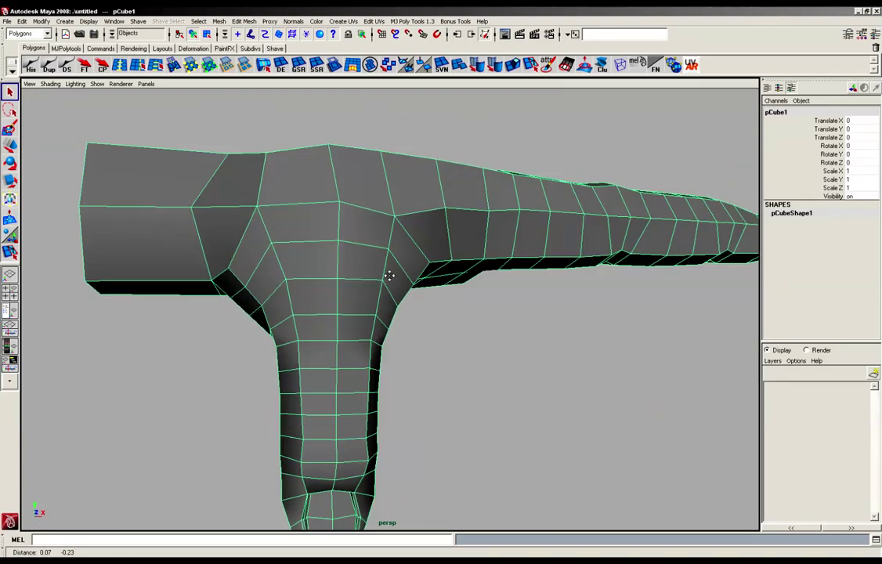
alt+drag(389, 275, 310, 304)
alt+drag(322, 359, 372, 316)
alt+drag(350, 265, 370, 213)
alt+drag(333, 174, 407, 204)
alt+drag(372, 232, 310, 382)
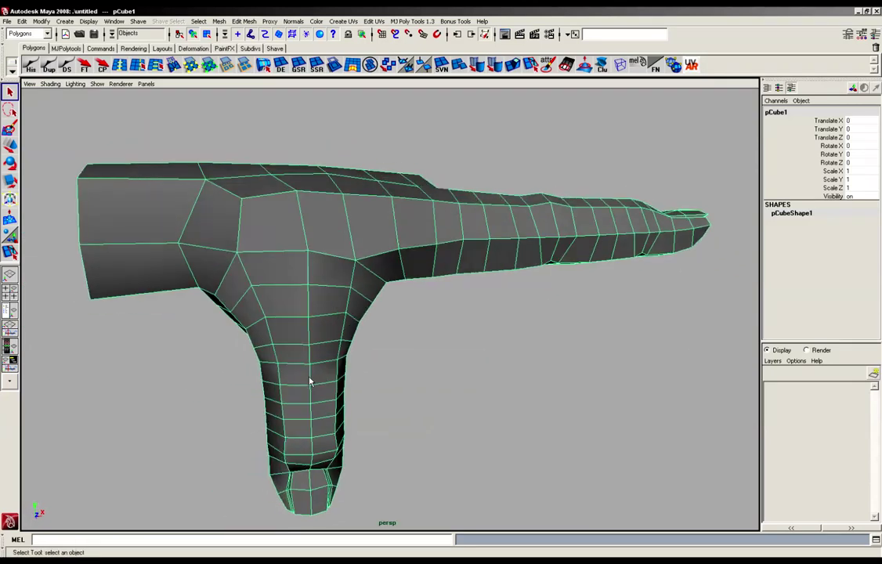
Select the vertices of the thumb's outer half and grow the selection up to the thumb's base
right_drag(311, 379, 275, 374)
alt+drag(275, 373, 327, 299)
drag(390, 463, 260, 276)
alt+drag(398, 342, 399, 365)
alt+middle_drag(388, 321, 396, 362)
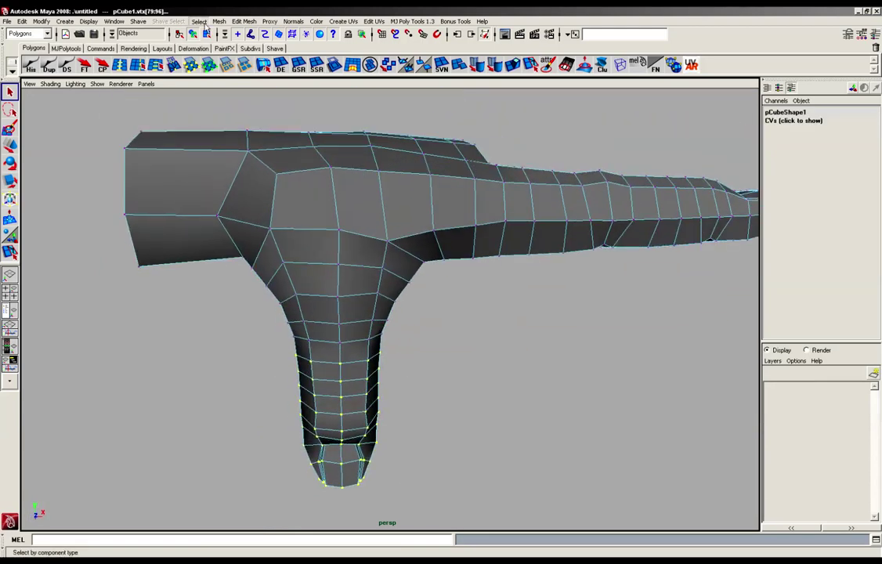
click(200, 21)
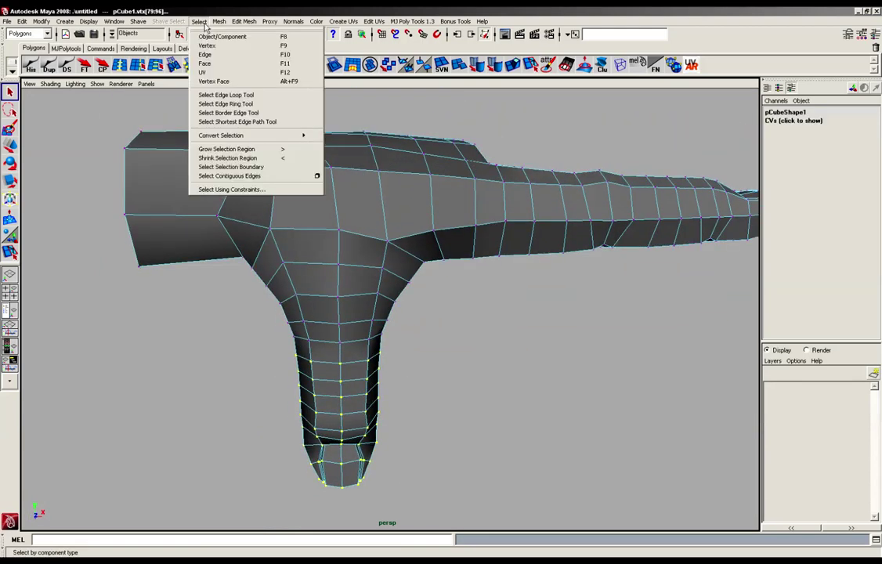
click(220, 152)
alt+drag(219, 151, 319, 214)
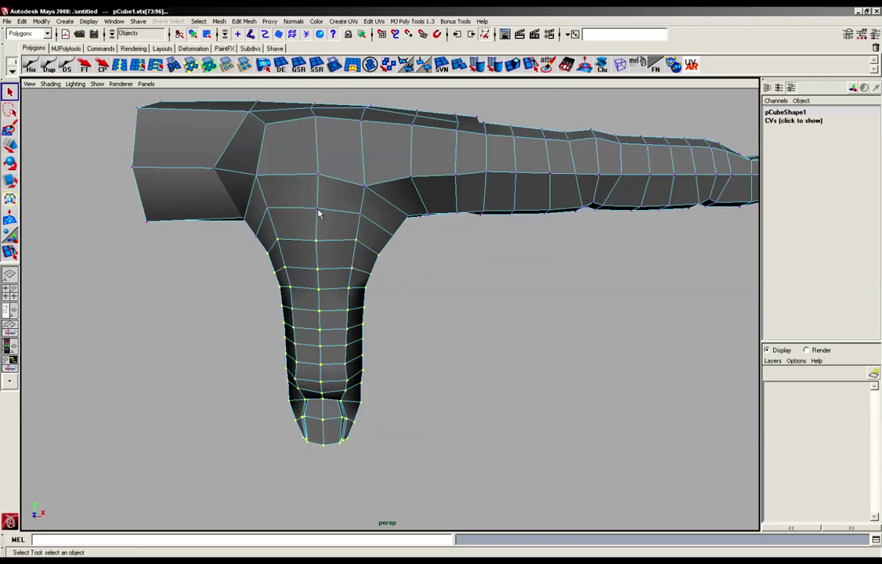
mouse_move(390, 222)
alt+mouse_down()
mouse_move(285, 209)
mouse_move(398, 222)
alt+mouse_up()
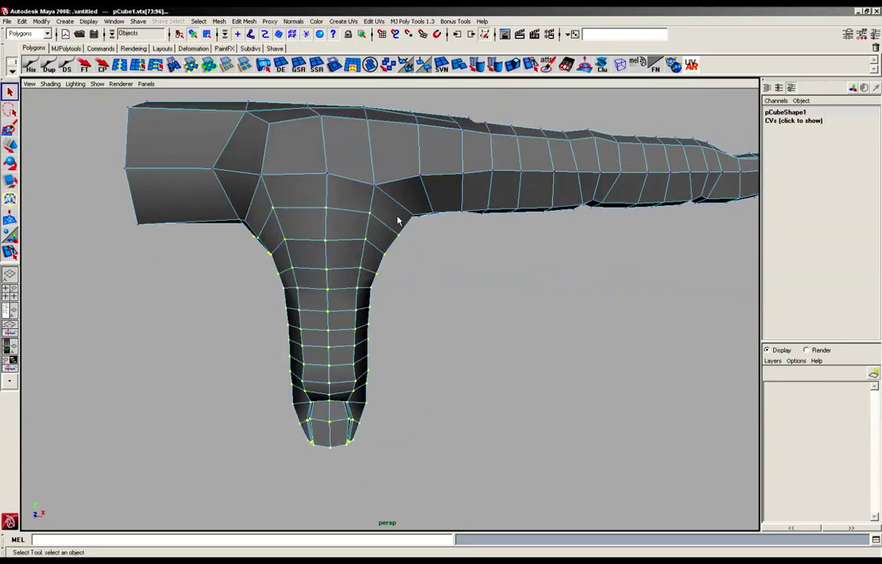
Try rotating the selected thumb vertices toward the fingers, with the rotation pivot moved to the thumb's base
drag(347, 333, 323, 335)
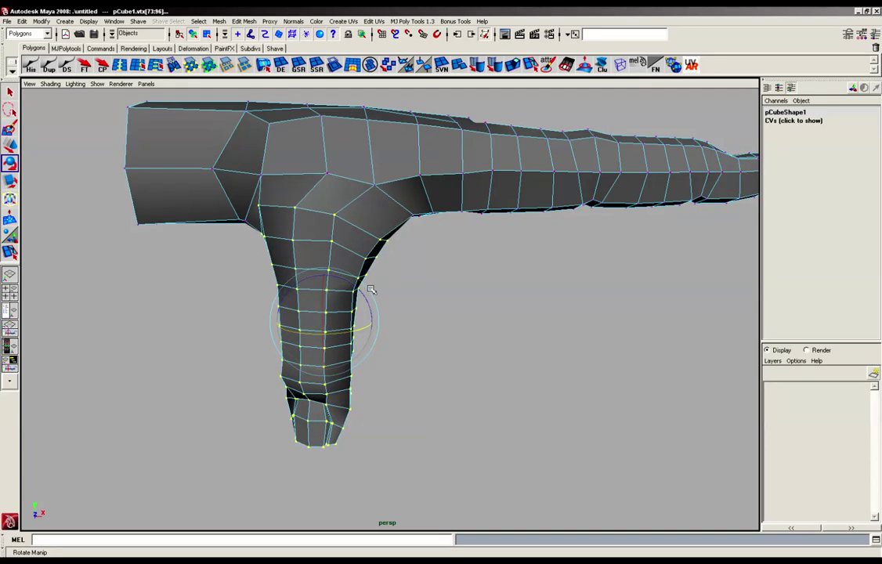
alt+drag(371, 290, 447, 239)
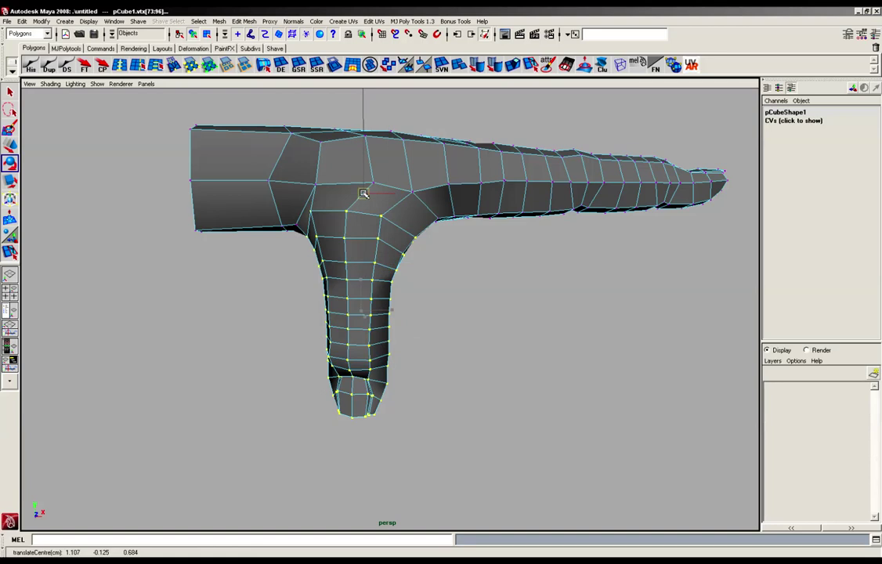
alt+drag(421, 237, 402, 235)
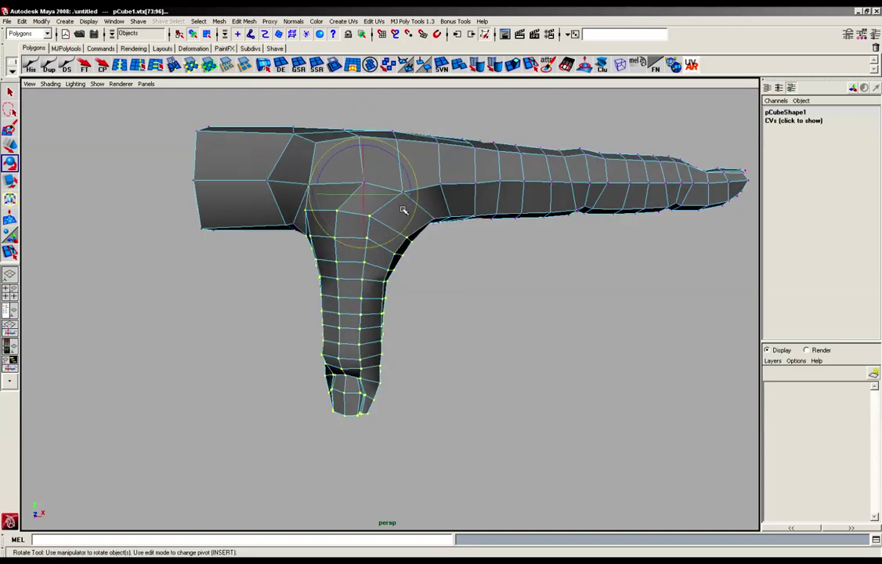
drag(409, 200, 274, 227)
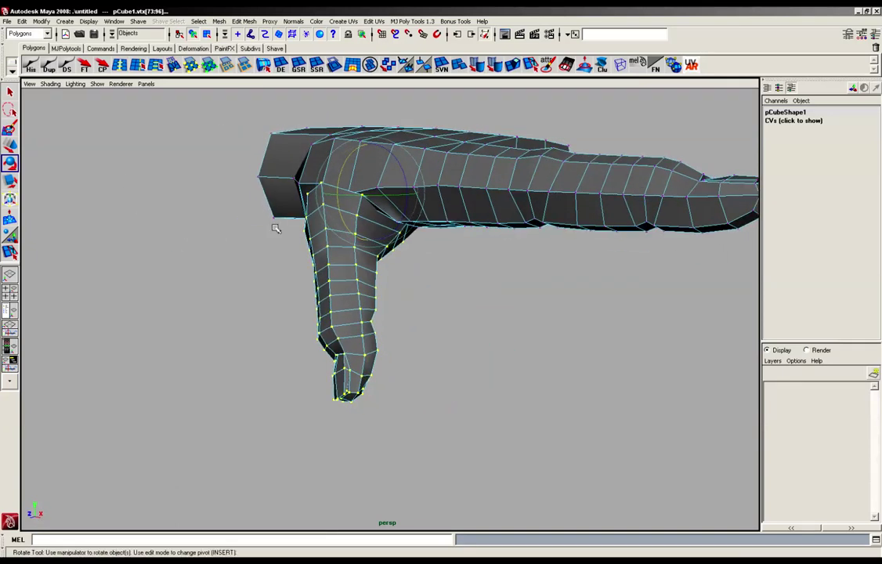
alt+drag(370, 251, 459, 287)
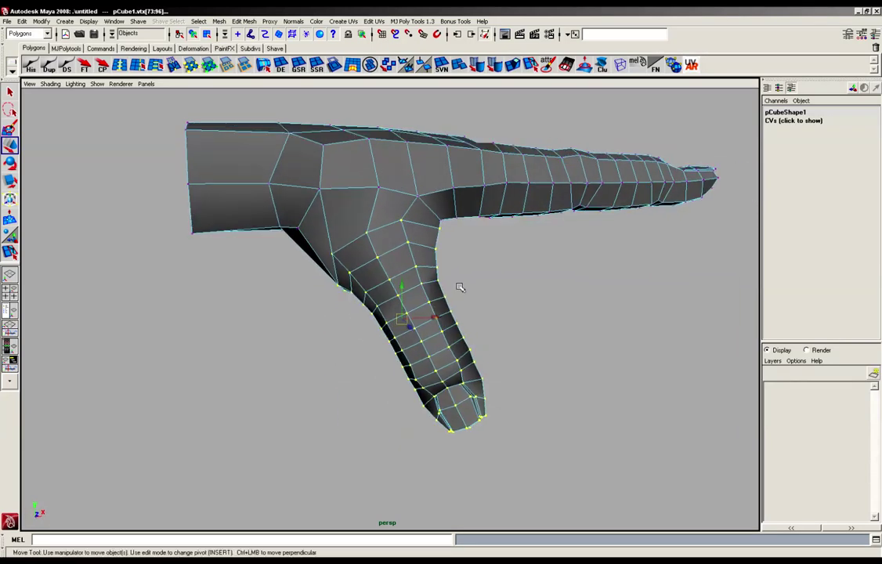
Undo the rotations of the thumb vertices
key(ctrl+z)
key(ctrl+z)
key(ctrl+z)
key(ctrl+z)
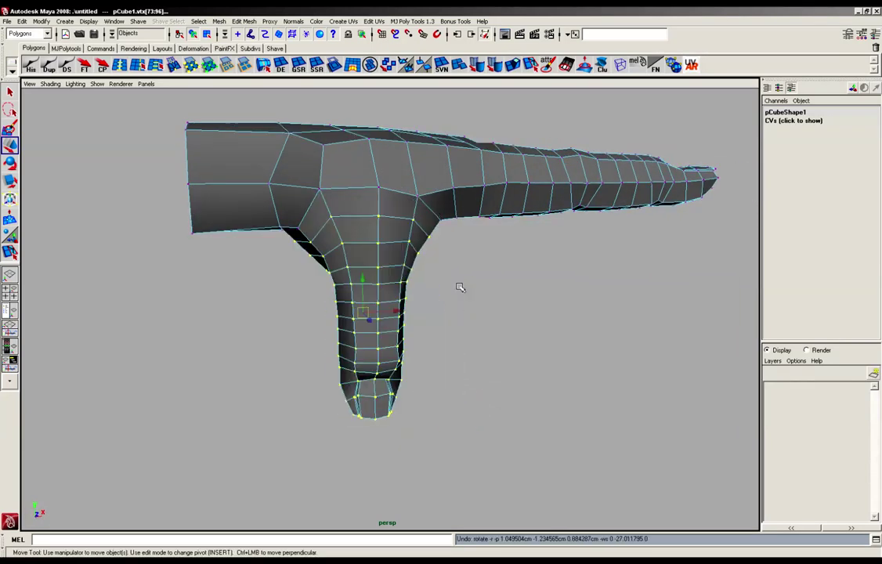
Reselect the lower thumb's vertices and grow the selection toward the palm, stopping short of the uppermost thumb loop
alt+drag(448, 278, 431, 272)
alt+drag(314, 301, 320, 308)
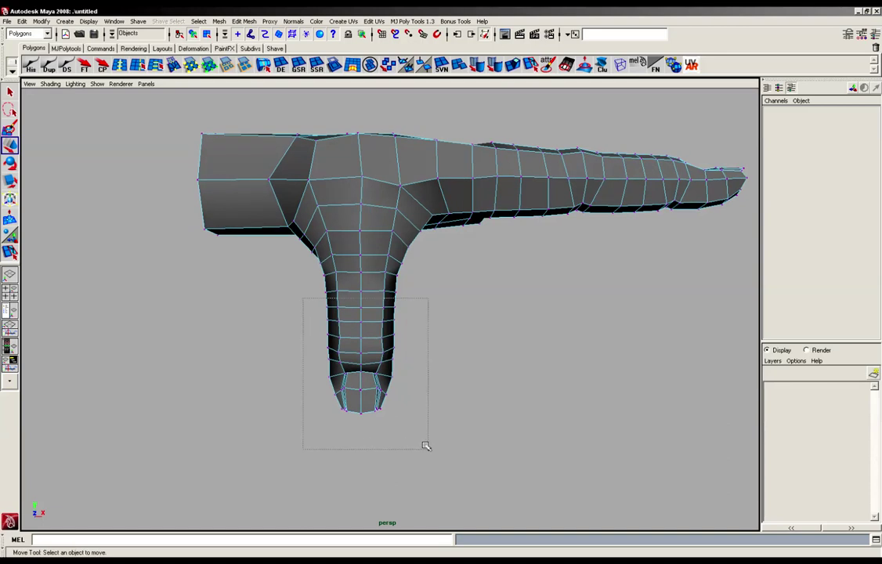
drag(426, 446, 426, 446)
alt+drag(426, 350, 380, 306)
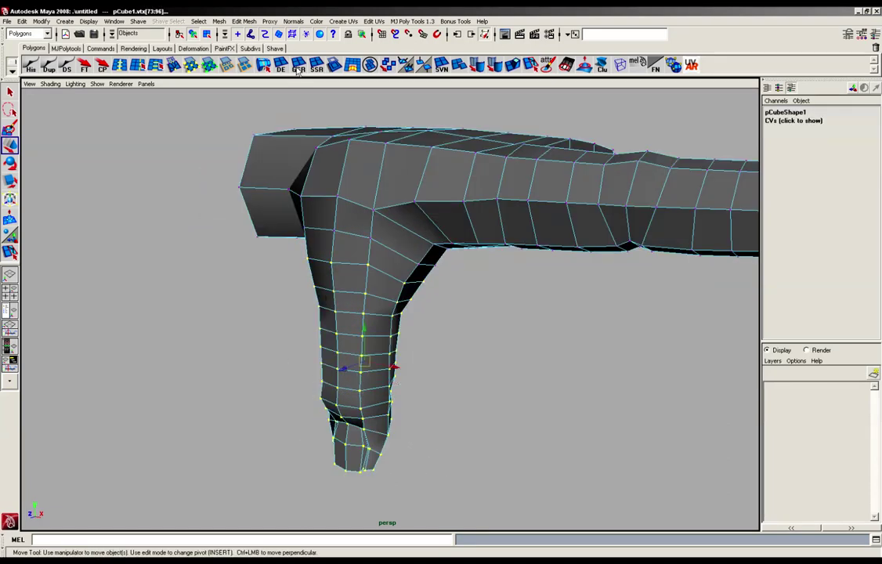
alt+drag(298, 70, 461, 358)
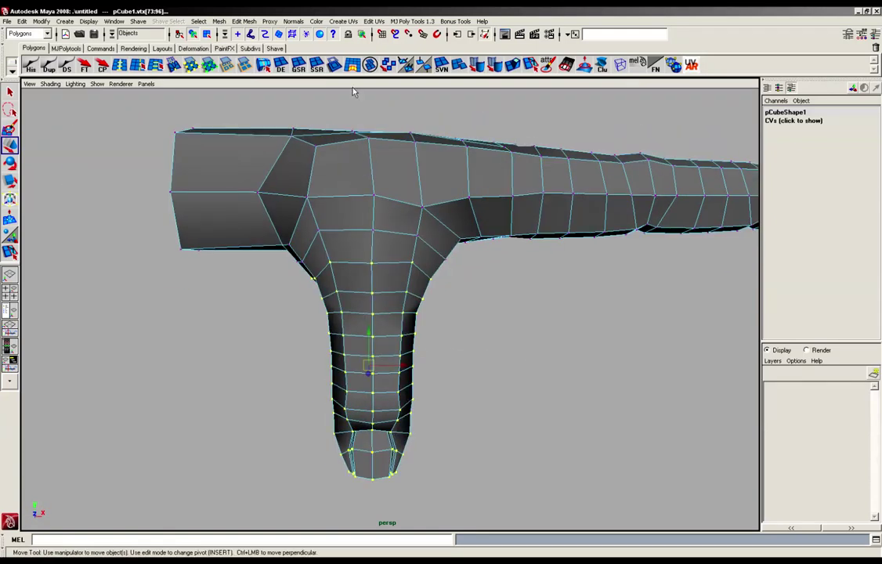
Move the rotation pivot of the selected thumb vertices up to the thumb's base
alt+drag(401, 237, 470, 338)
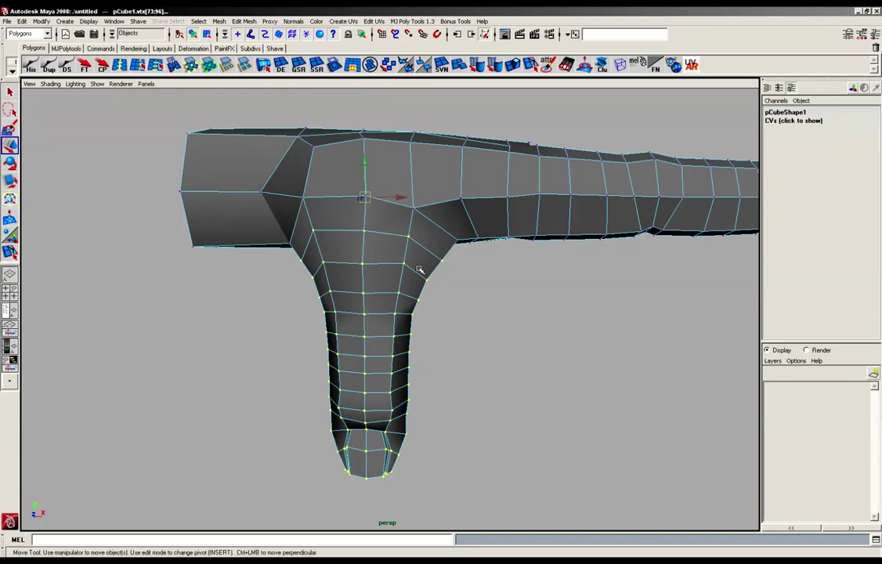
alt+drag(430, 279, 484, 288)
key(e)
alt+drag(372, 271, 349, 293)
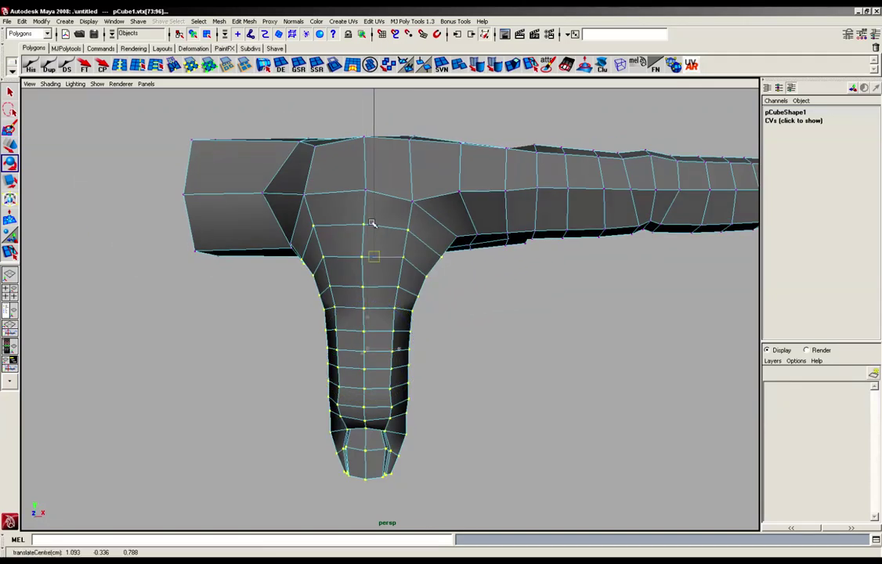
alt+drag(385, 202, 308, 255)
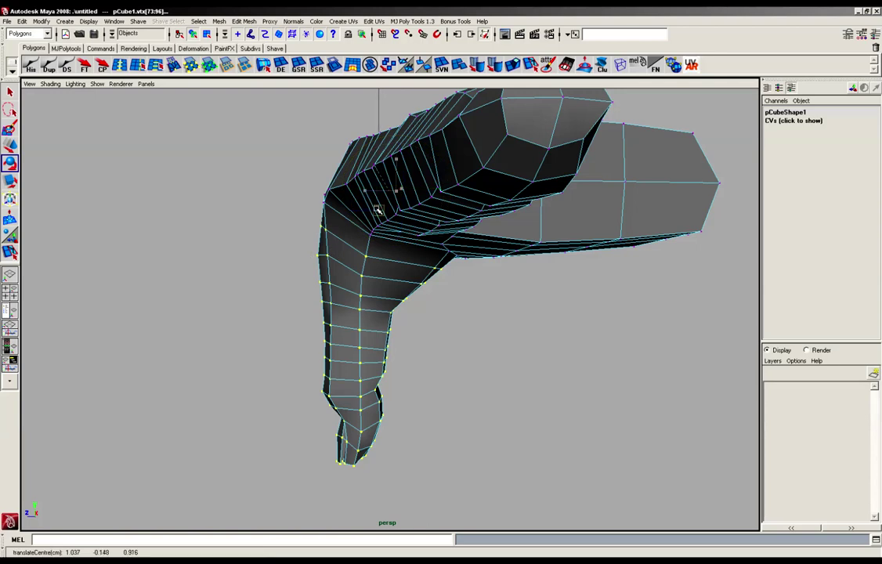
alt+drag(329, 256, 438, 266)
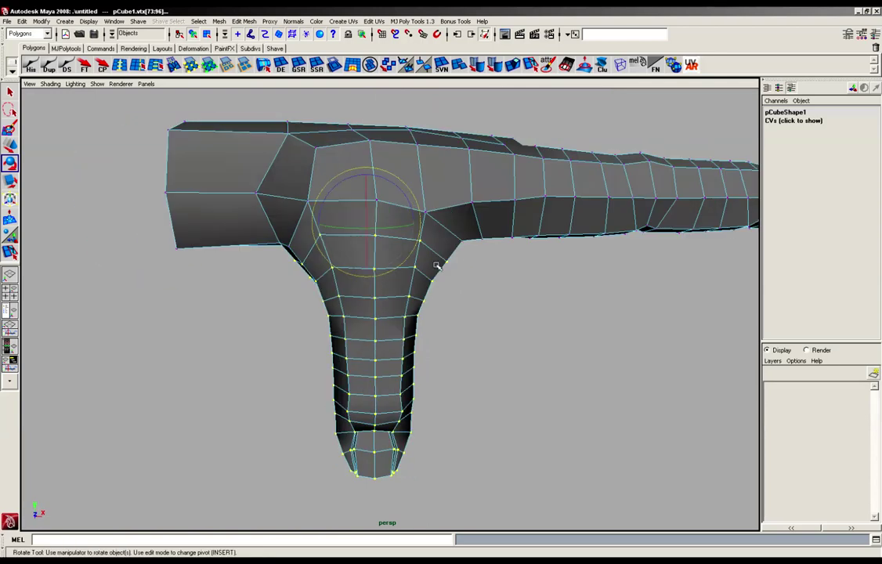
Try rotating the selected thumb vertices toward the fingers and away from the palm's underside
drag(367, 243, 368, 219)
alt+drag(402, 260, 278, 260)
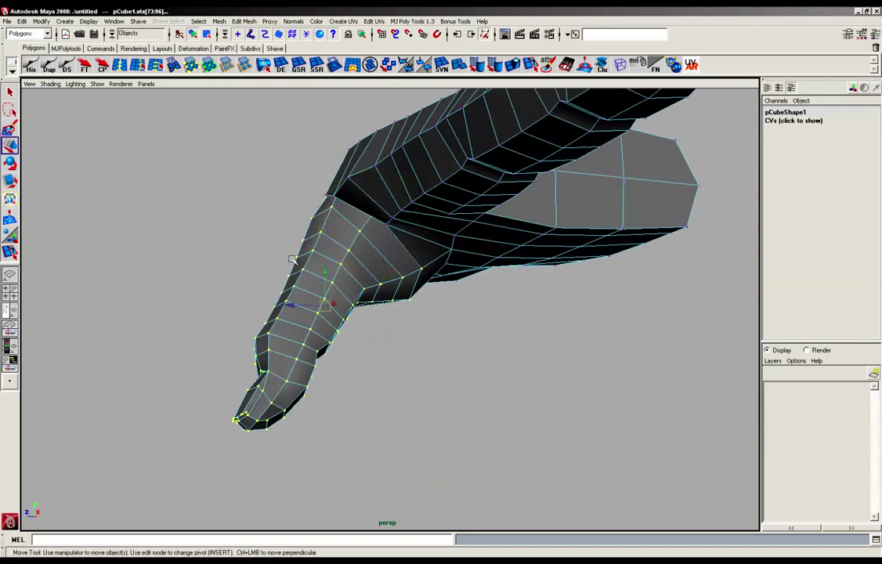
alt+drag(328, 273, 370, 327)
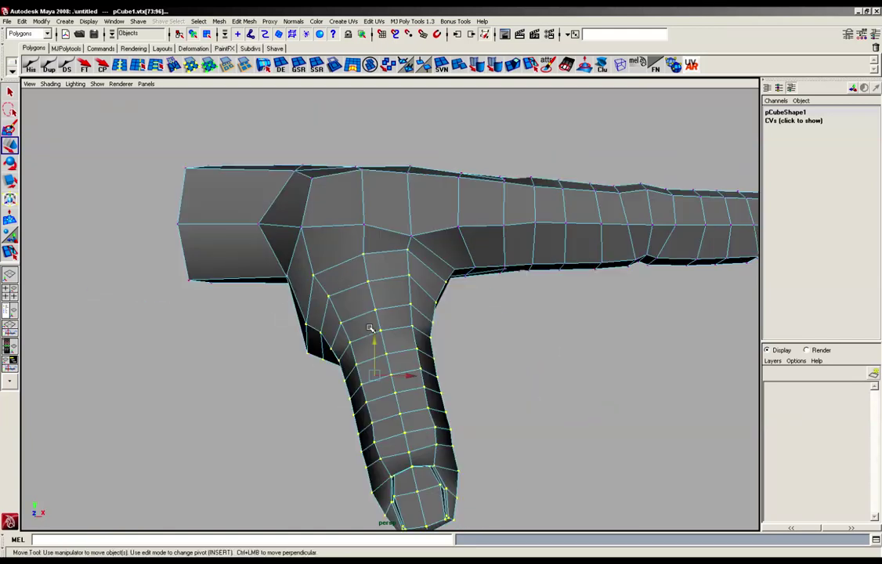
key(e)
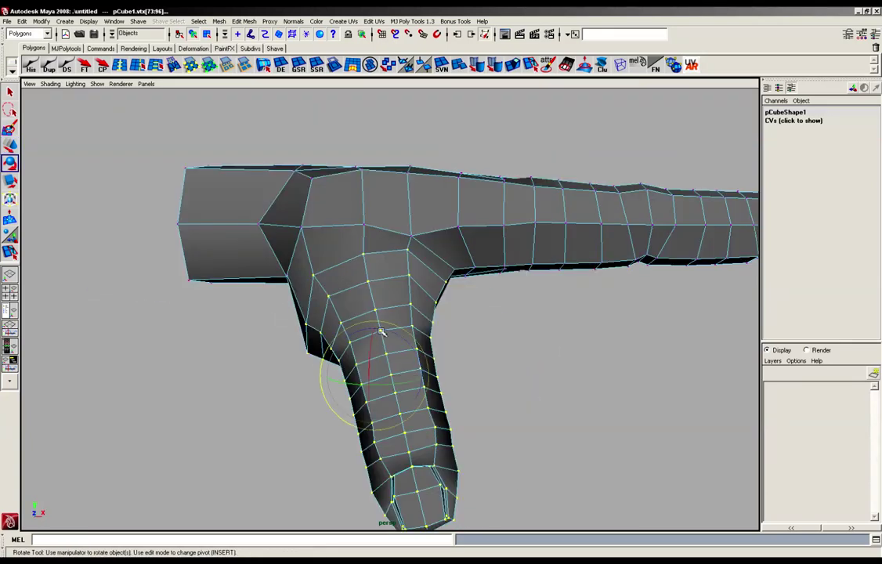
alt+drag(413, 378, 384, 285)
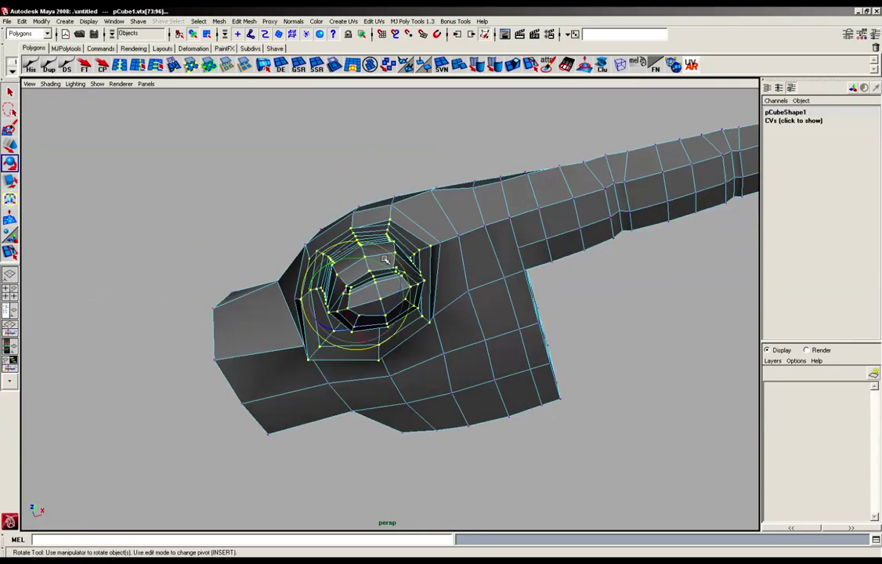
drag(384, 251, 279, 340)
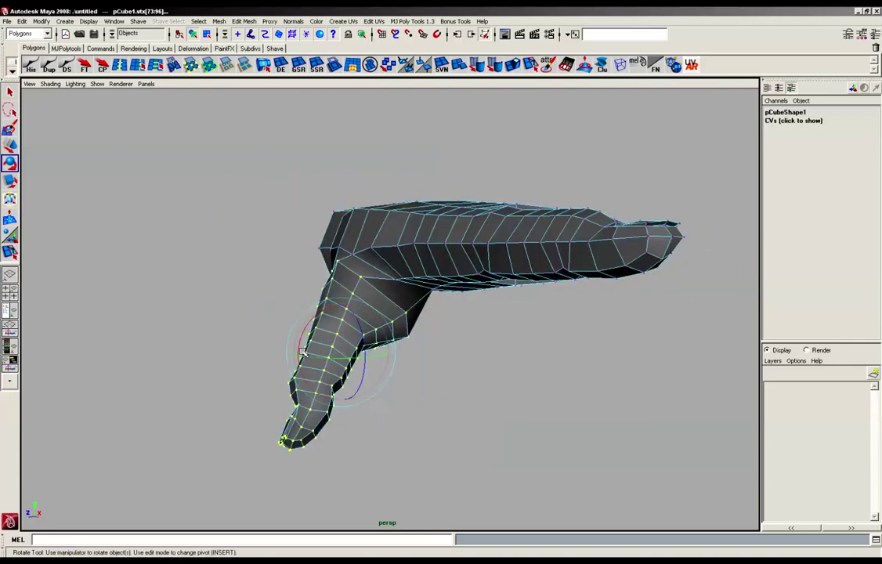
alt+right_drag(300, 350, 457, 350)
alt+drag(456, 350, 427, 349)
Undo the thumb rotations back to the straight thumb with no vertices selected
key(z)
key(z)
key(z)
key(z)
key(z)
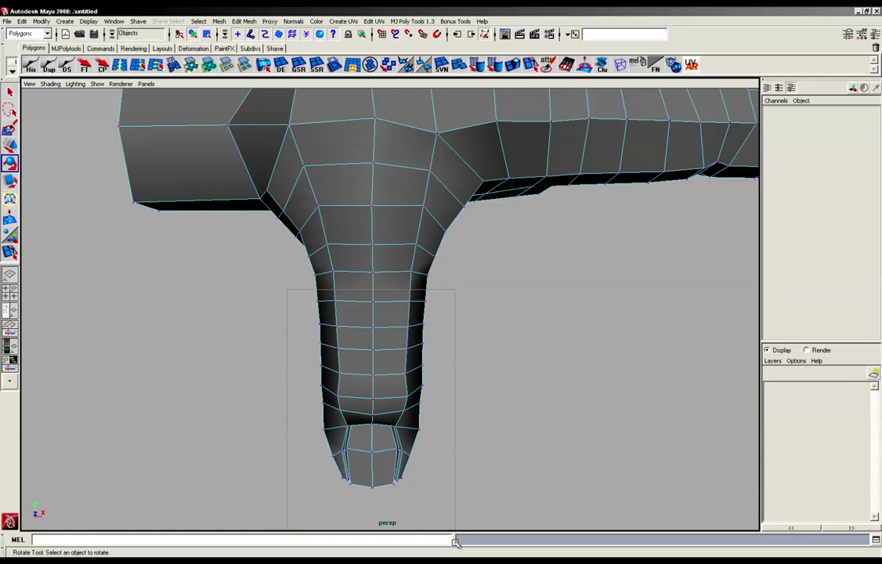
Select the lower thumb's vertices and grow the selection toward the palm, leaving the two uppermost thumb loops unselected
drag(456, 542, 457, 541)
alt+drag(465, 468, 435, 491)
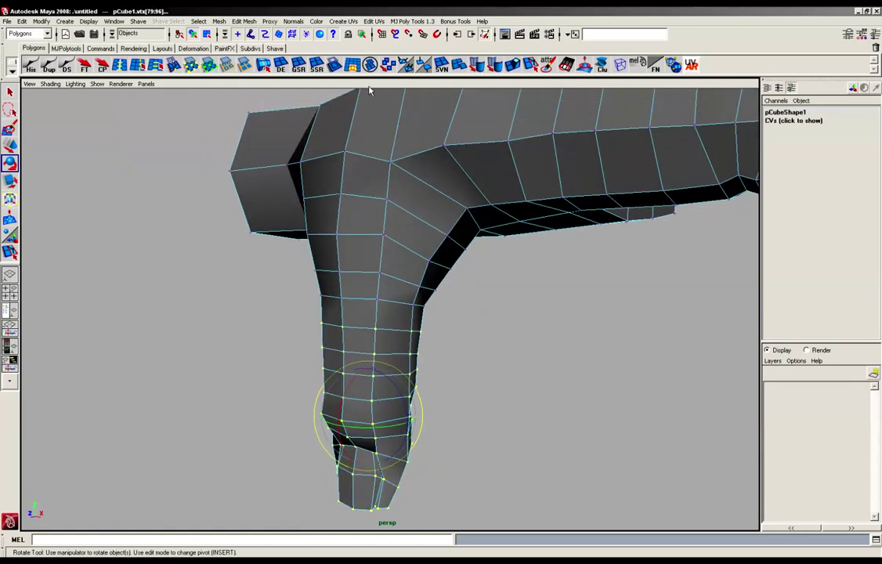
click(305, 70)
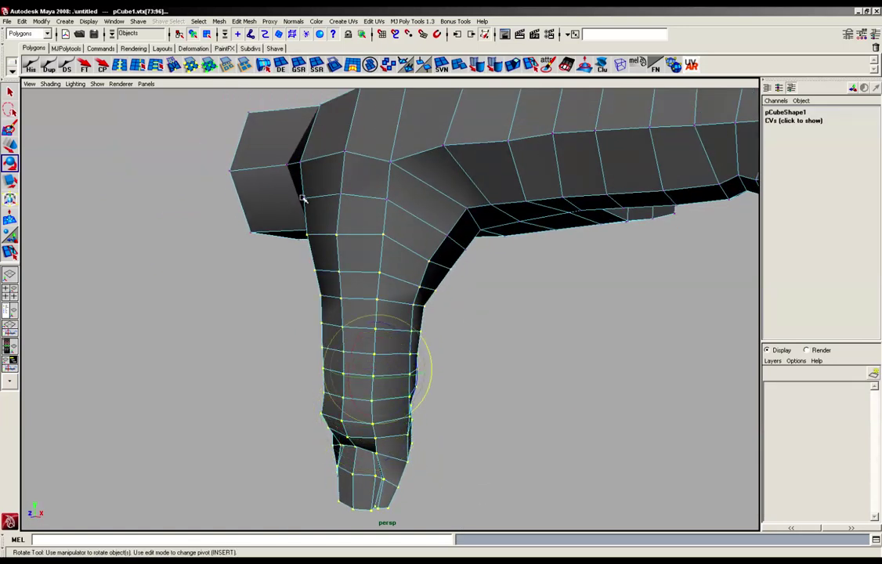
alt+drag(304, 199, 399, 269)
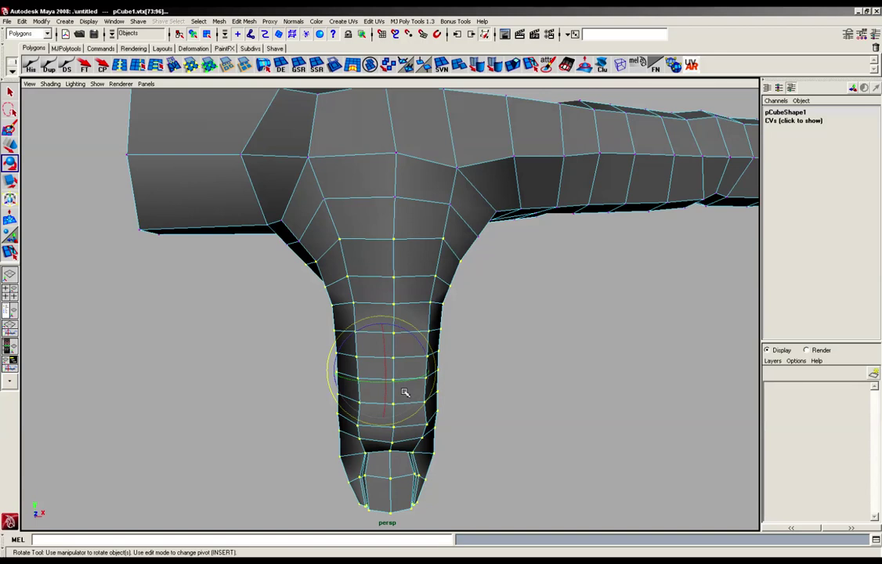
Move the rotation pivot to the thumb's base and rotate the selected thumb vertices to angle the thumb outward from the palm
key(Insert)
alt+drag(409, 381, 393, 290)
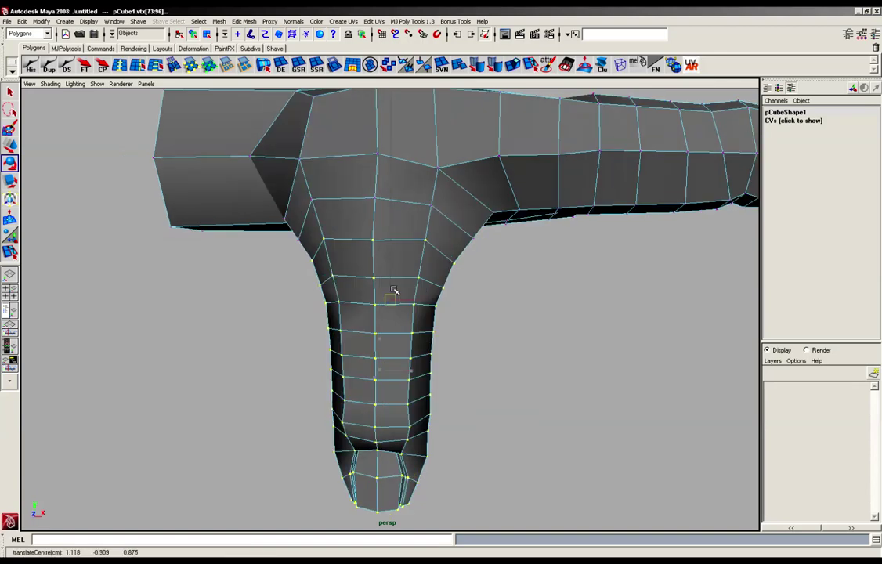
key(e)
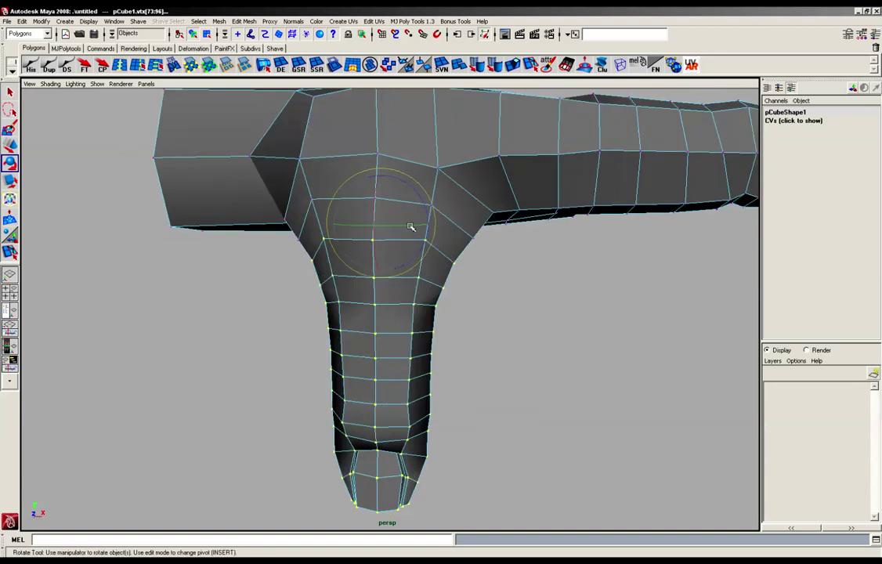
drag(410, 227, 433, 328)
key(w)
key(e)
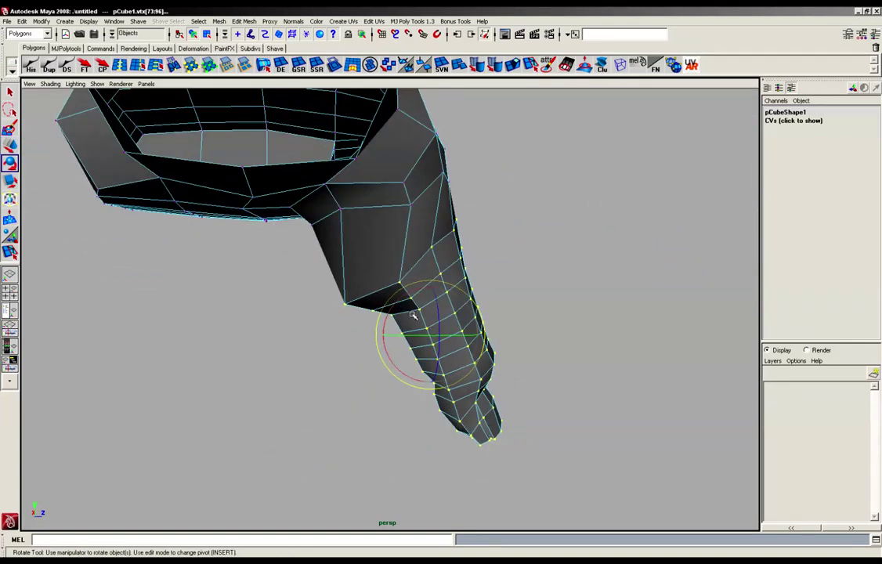
Place the rotation pivot at the thumb's base again and twist the thumb, adjusting its tilt toward the fingers
key(Insert)
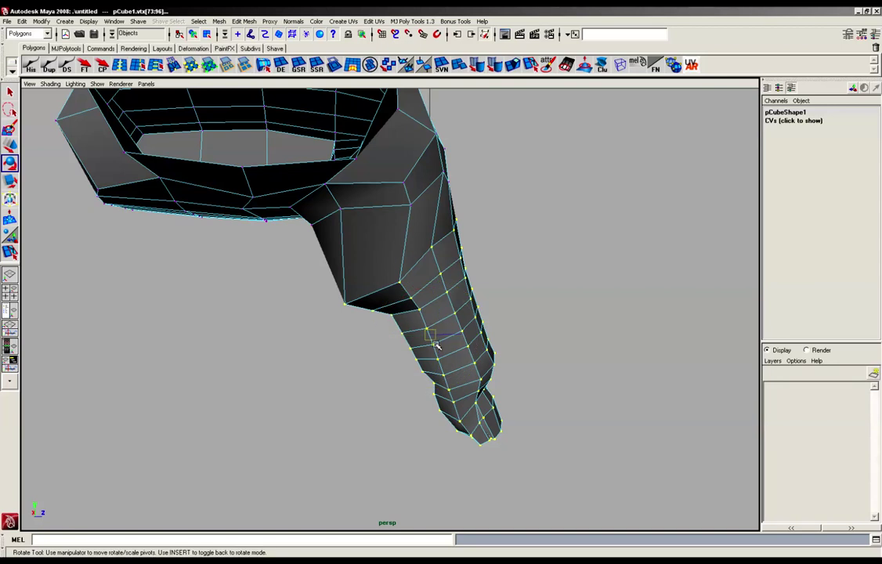
drag(433, 339, 317, 235)
key(Insert)
drag(400, 182, 381, 183)
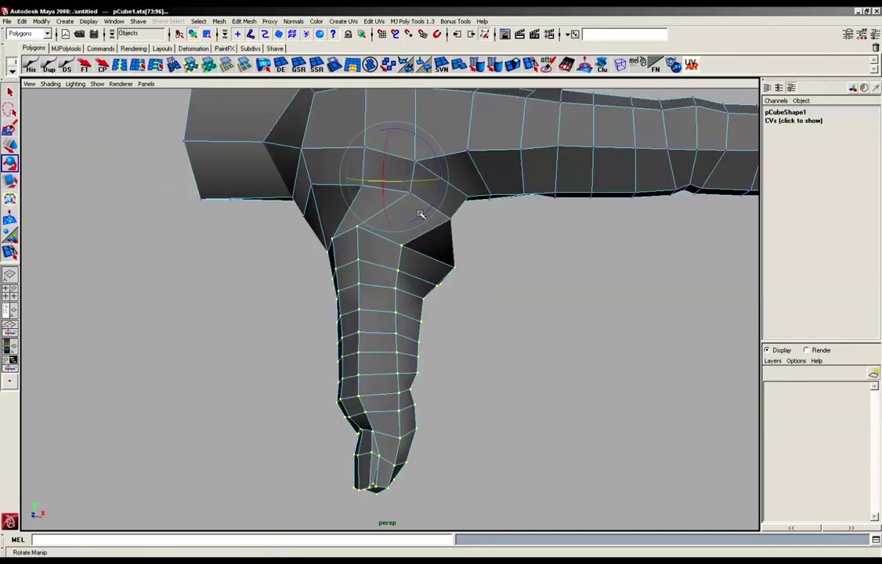
alt+drag(420, 213, 430, 187)
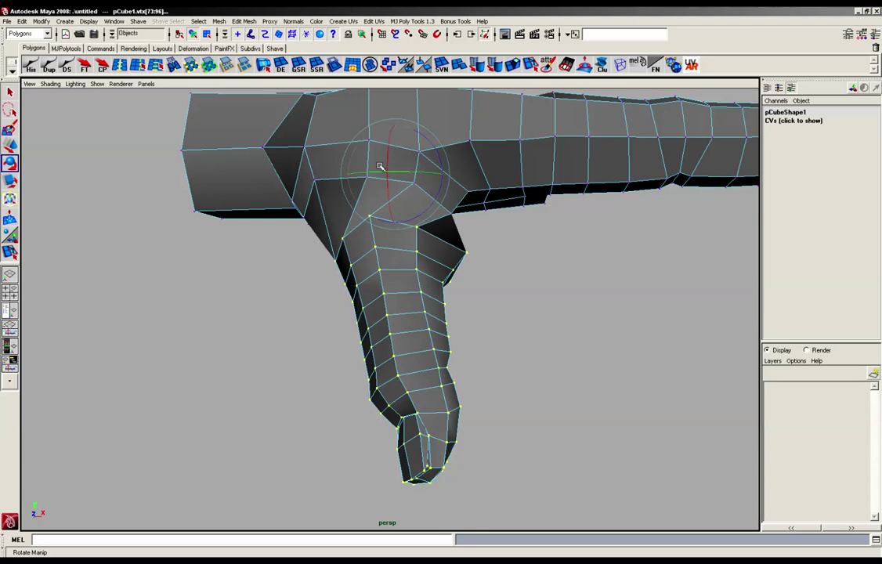
drag(380, 167, 366, 160)
Move the rotated thumb vertices to reposition the thumb against the palm, then clear the selection
alt+drag(414, 214, 335, 292)
key(w)
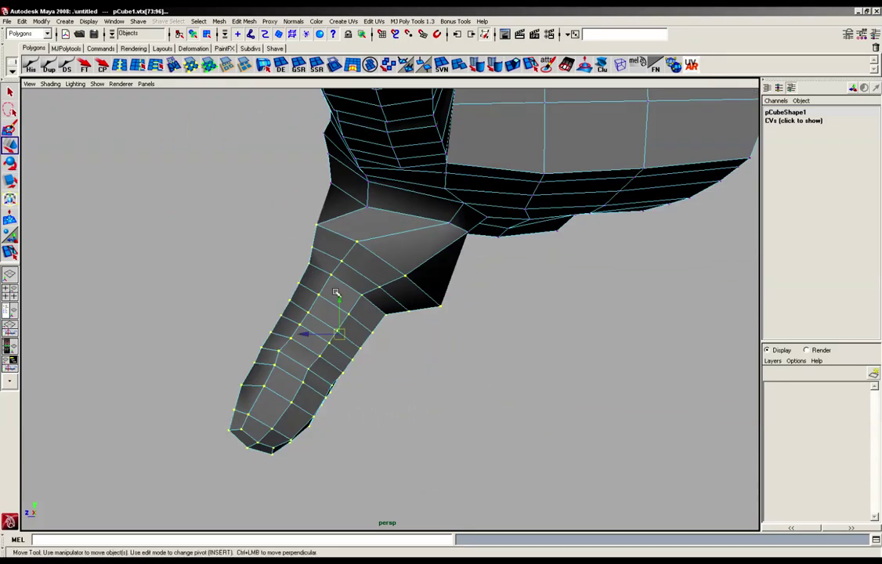
drag(336, 328, 417, 335)
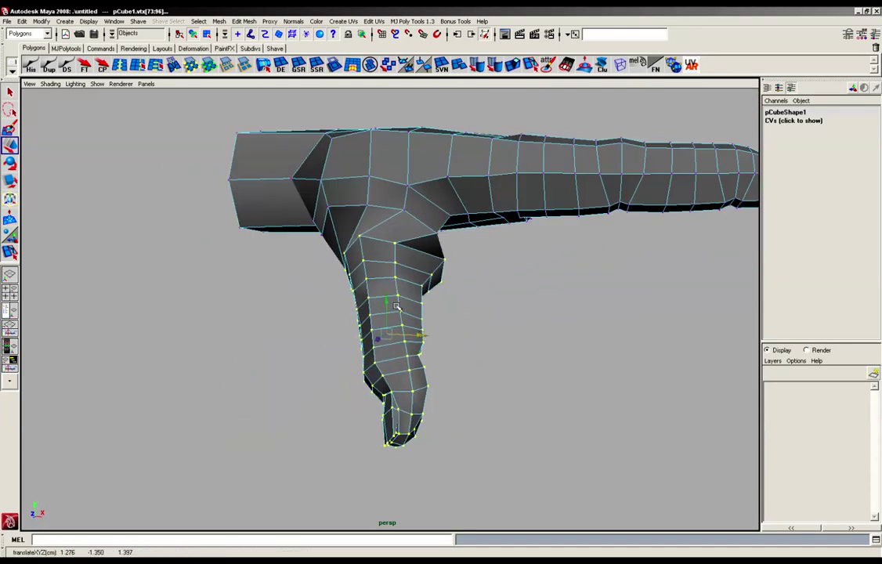
alt+drag(390, 302, 412, 299)
drag(397, 334, 402, 332)
click(461, 281)
Select the edge ring around the thumb's base and convert it to a face selection
alt+drag(461, 281, 373, 361)
alt+drag(339, 291, 406, 344)
right_drag(406, 368, 370, 365)
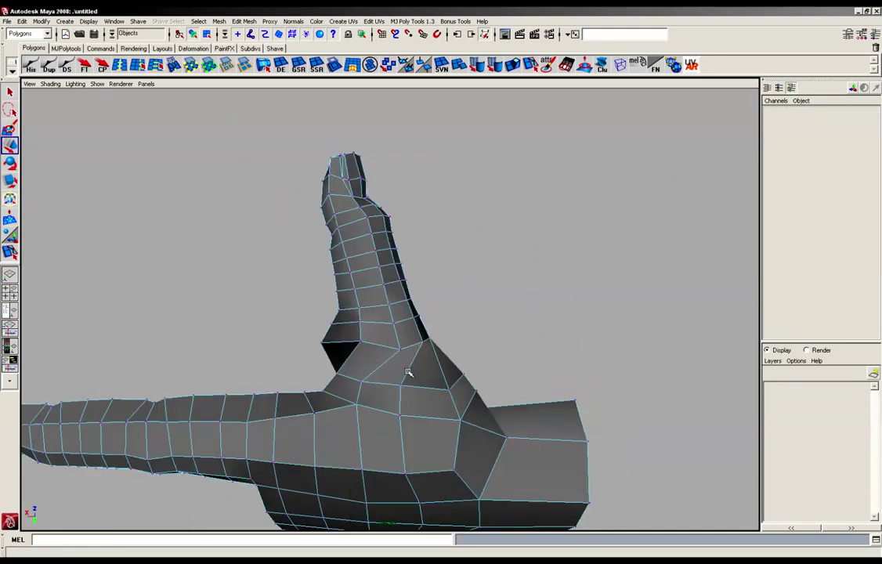
click(412, 363)
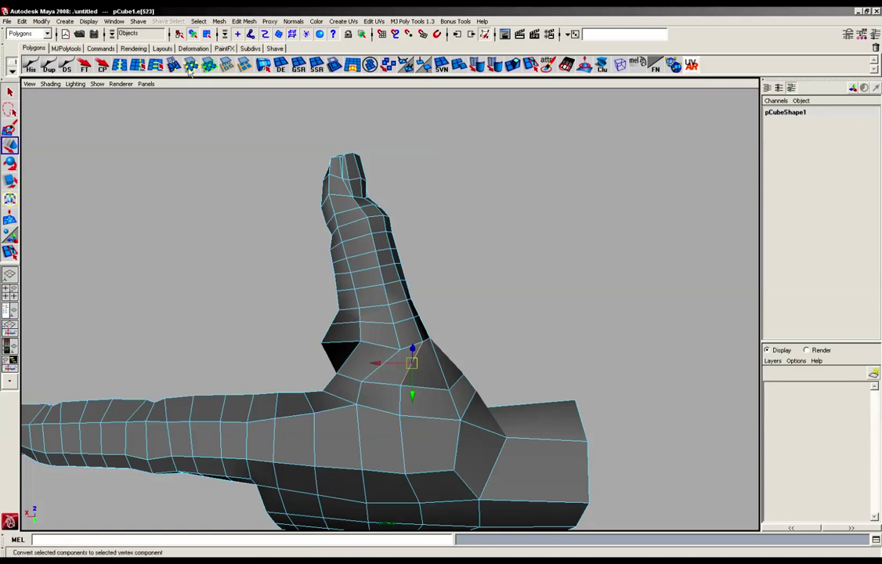
click(156, 67)
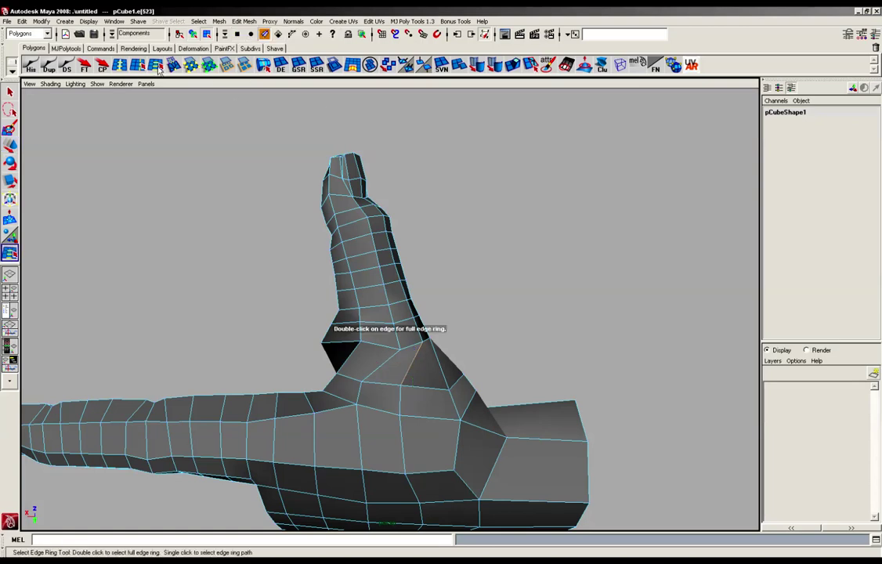
alt+drag(411, 375, 540, 321)
click(202, 63)
alt+drag(429, 242, 402, 290)
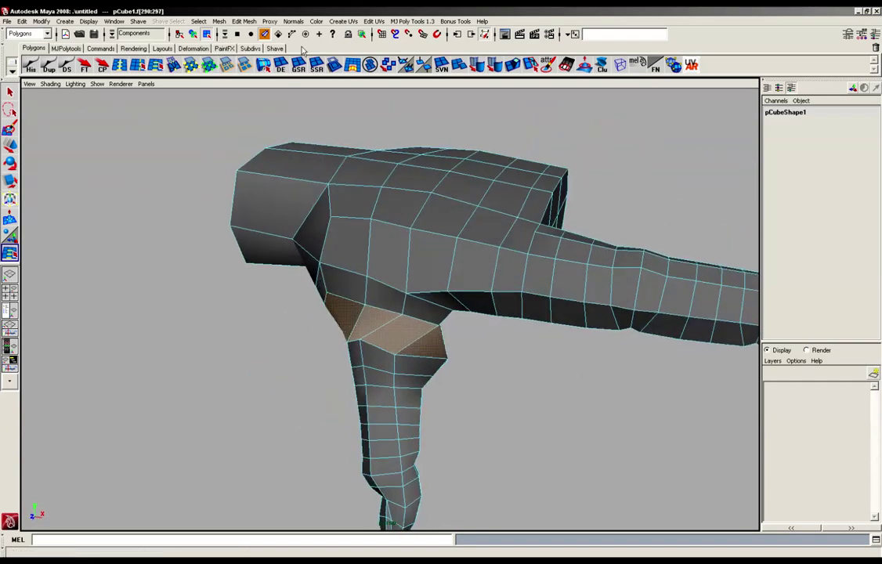
Triangulate the selected ring of faces at the thumb's base
click(244, 21)
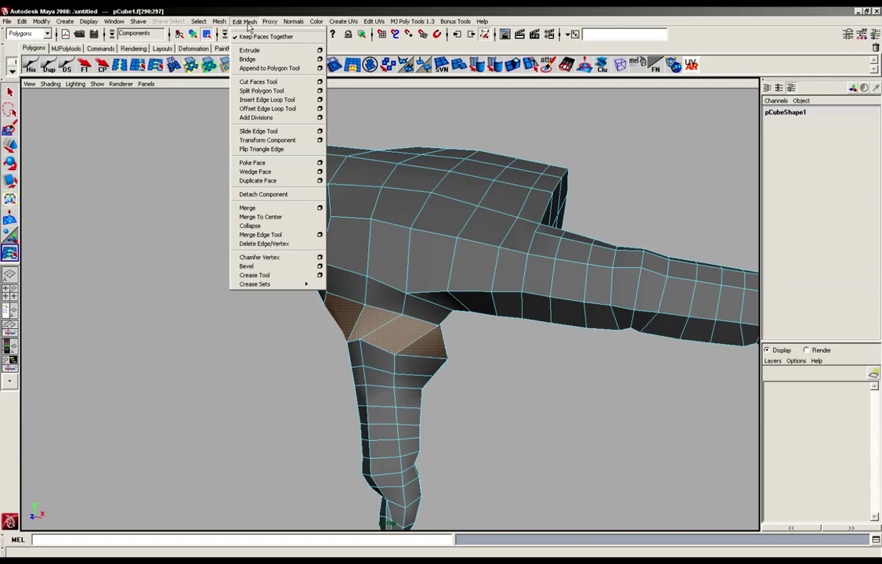
mouse_move(221, 24)
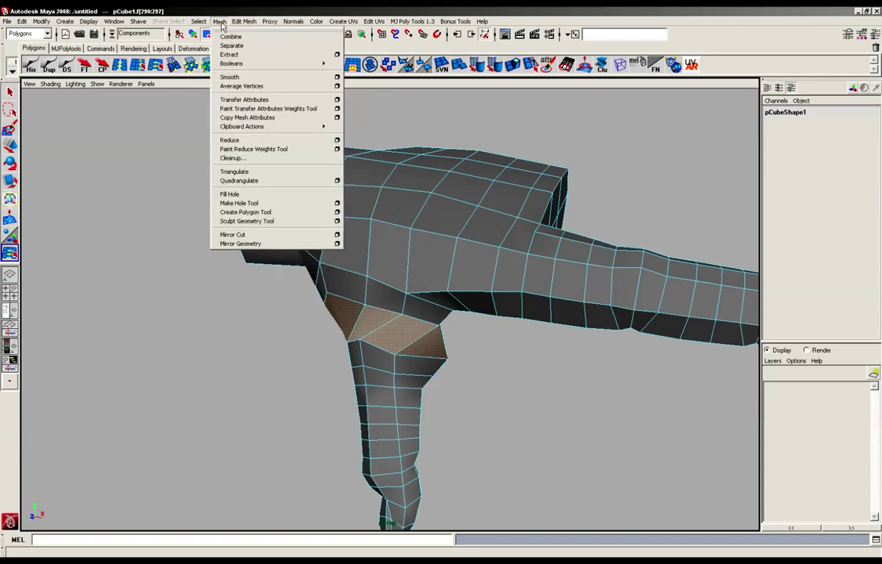
click(228, 174)
alt+drag(229, 168, 407, 202)
alt+right_drag(407, 202, 486, 207)
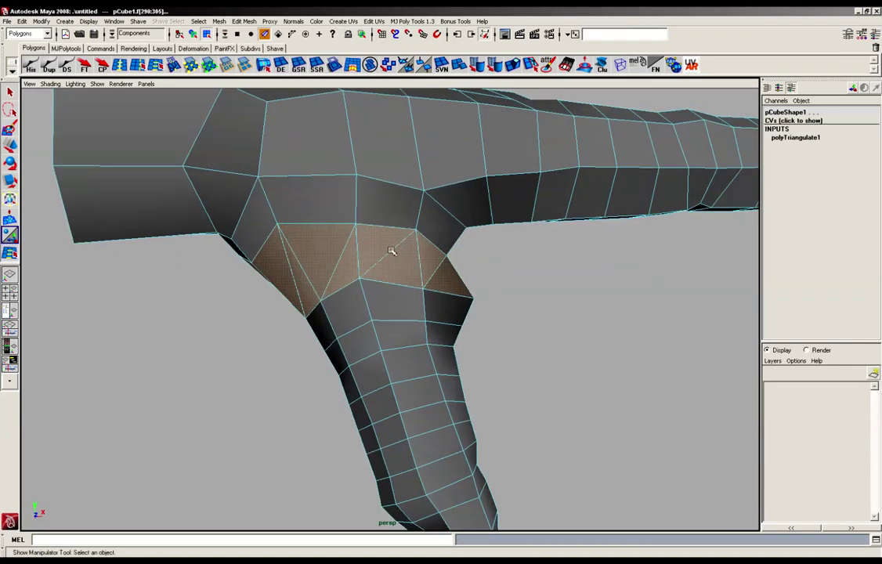
Select the unwanted diagonal edges around the thumb's base and delete them to leave clean quads
right_drag(342, 259, 341, 268)
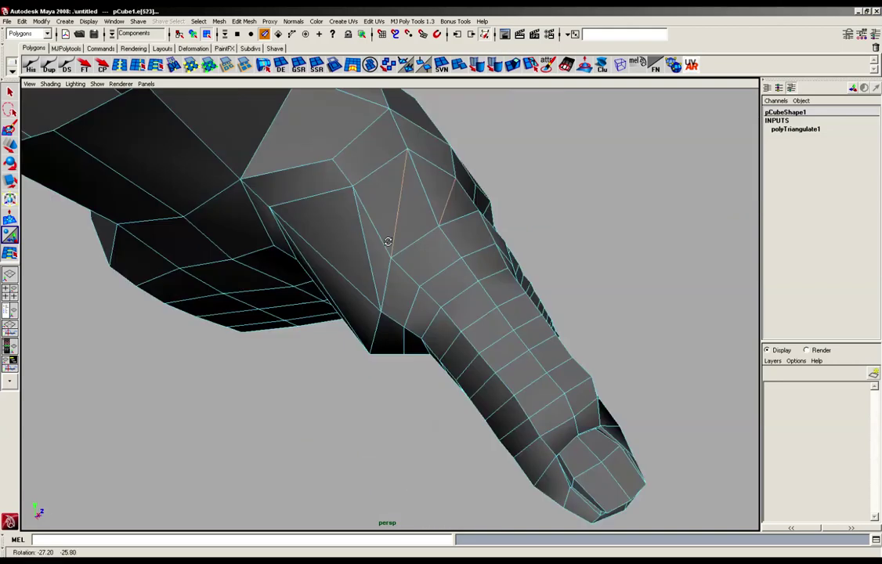
alt+drag(387, 241, 373, 259)
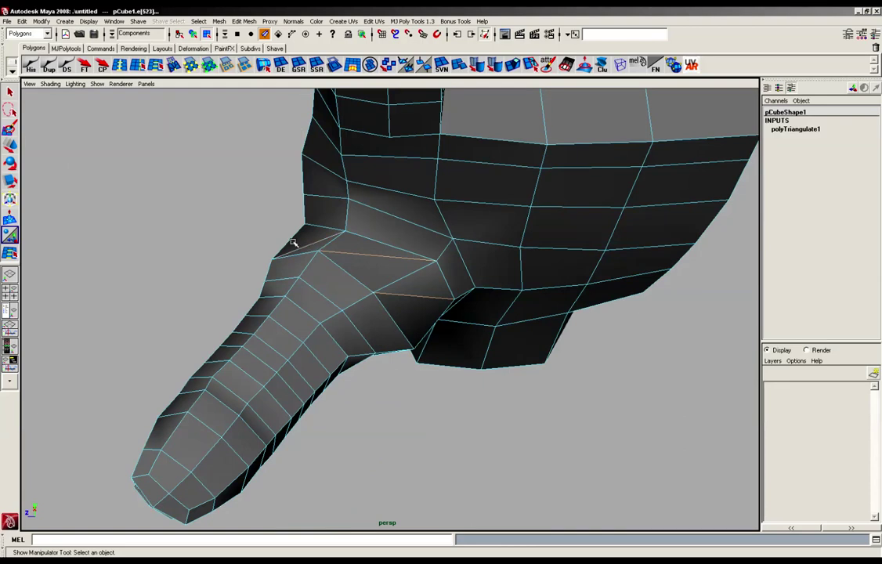
alt+drag(293, 243, 387, 257)
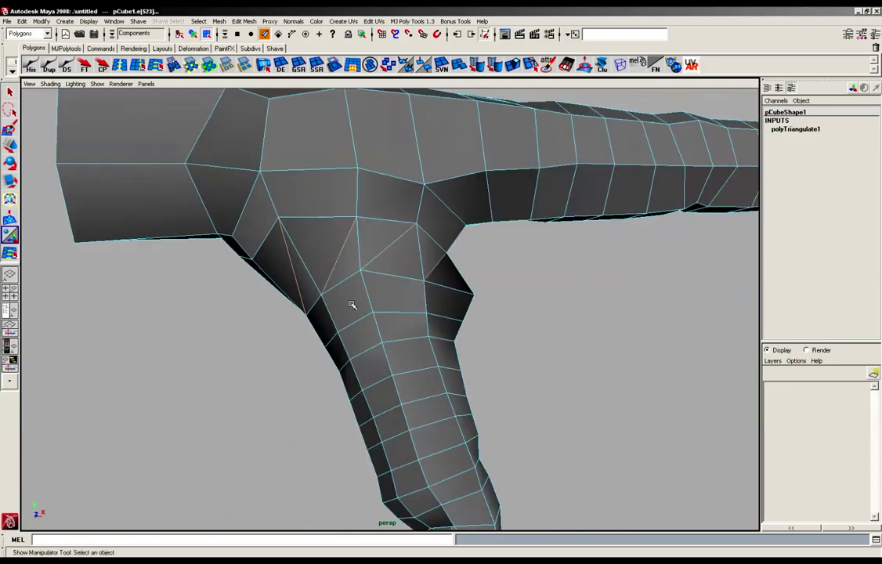
key(Delete)
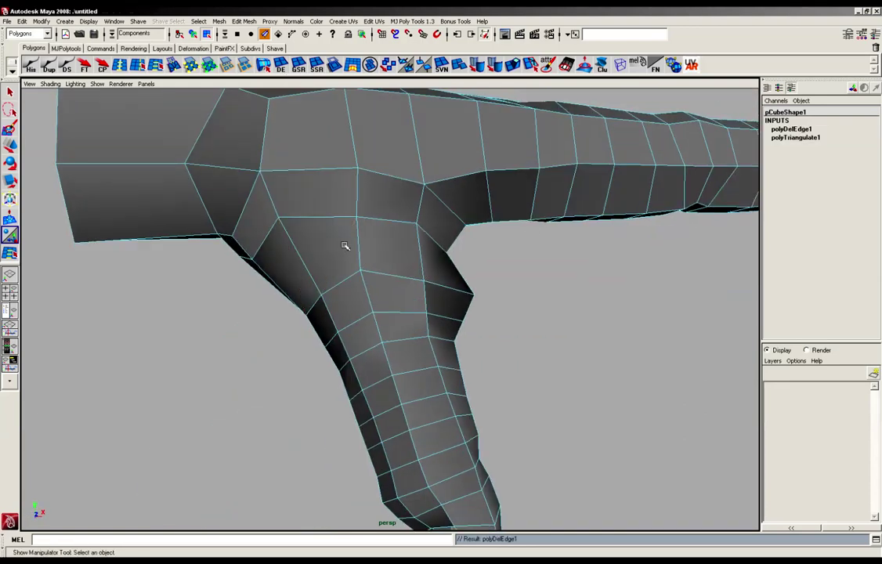
Move the middle vertex of the loop just below the thumb's base up toward the palm
alt+drag(344, 246, 422, 298)
mouse_move(422, 298)
right_down()
mouse_move(396, 298)
mouse_move(411, 303)
right_up()
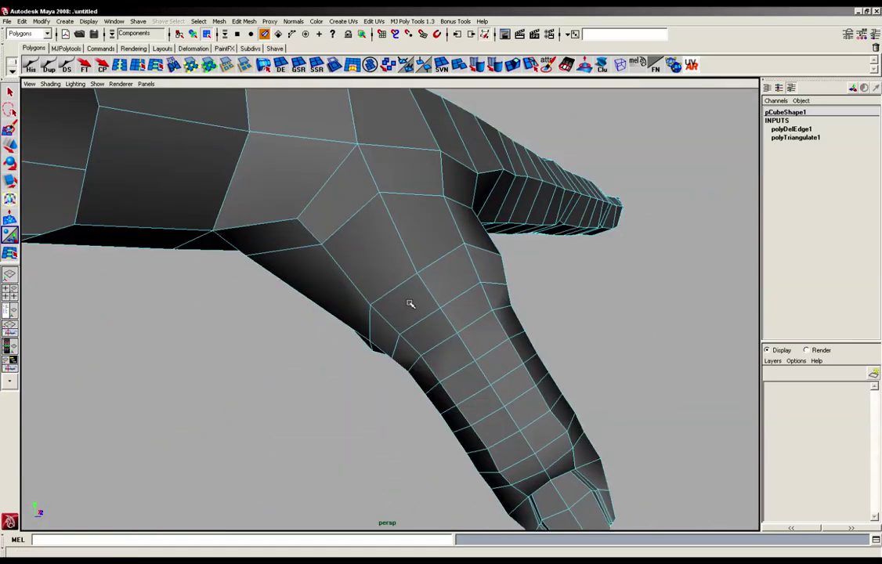
alt+drag(411, 304, 424, 276)
key(w)
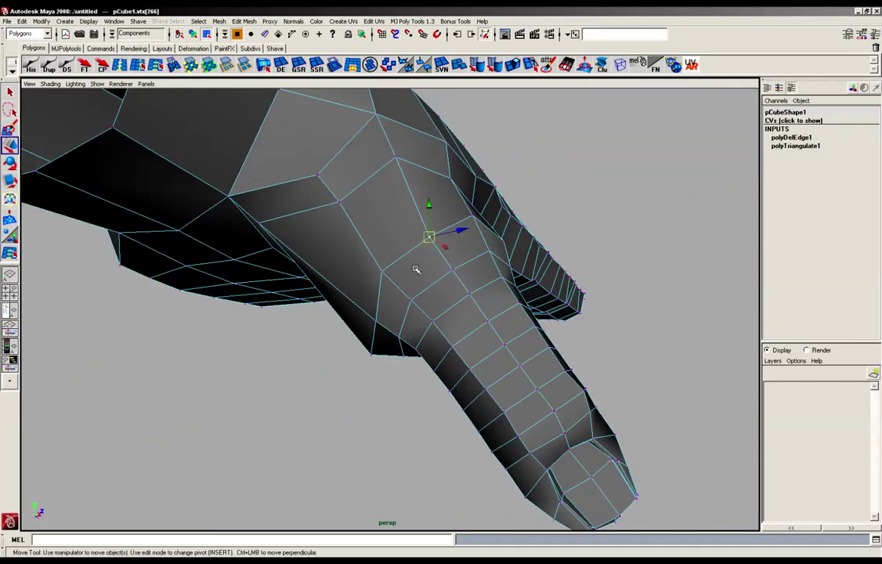
drag(430, 236, 424, 220)
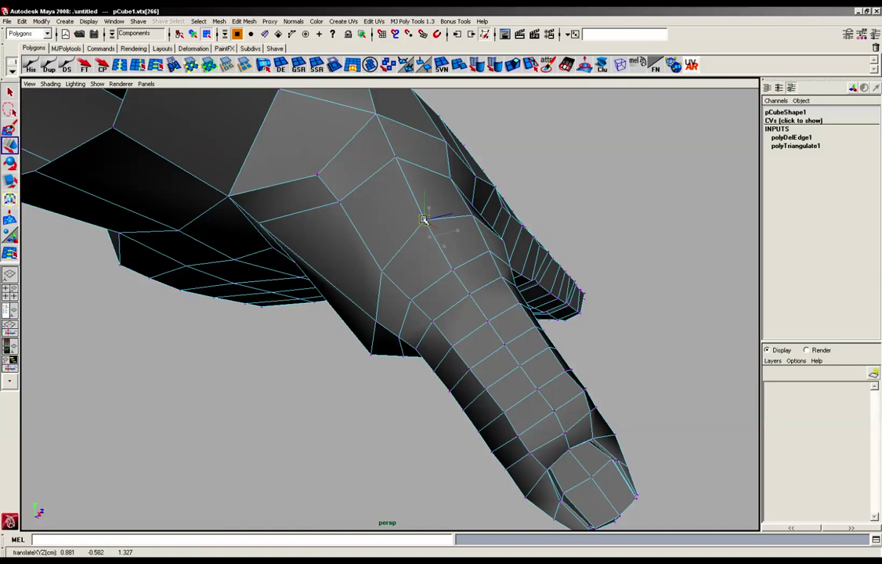
Move two neighbouring vertices of the loop at the thumb's base down along the thumb to even out the edge flow
click(382, 269)
alt+drag(401, 296, 421, 231)
click(398, 179)
drag(397, 177, 401, 189)
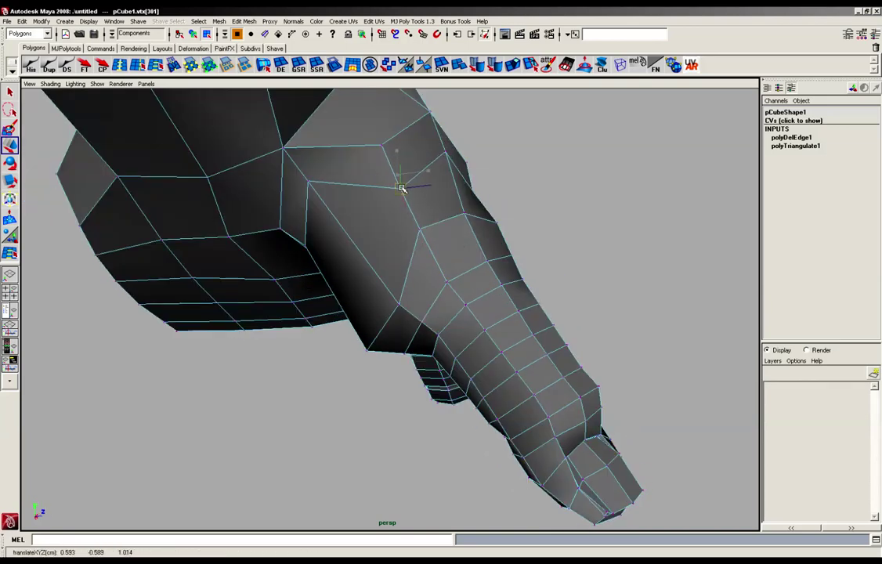
click(309, 181)
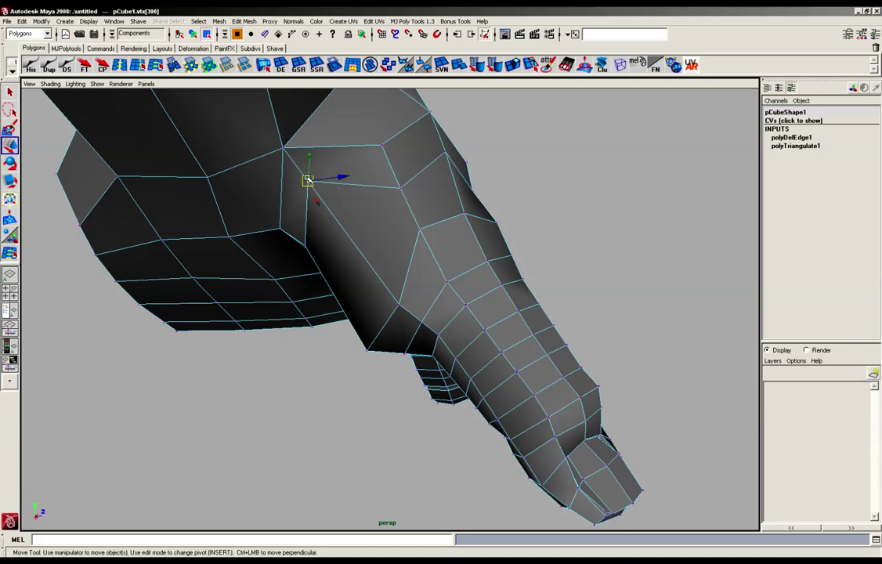
drag(309, 181, 326, 251)
click(319, 251)
Pull the vertices along the thumb's underside near the palm into a smooth outline that widens toward the hand
alt+drag(383, 287, 409, 278)
click(433, 296)
click(407, 319)
drag(408, 319, 425, 313)
click(389, 313)
click(375, 336)
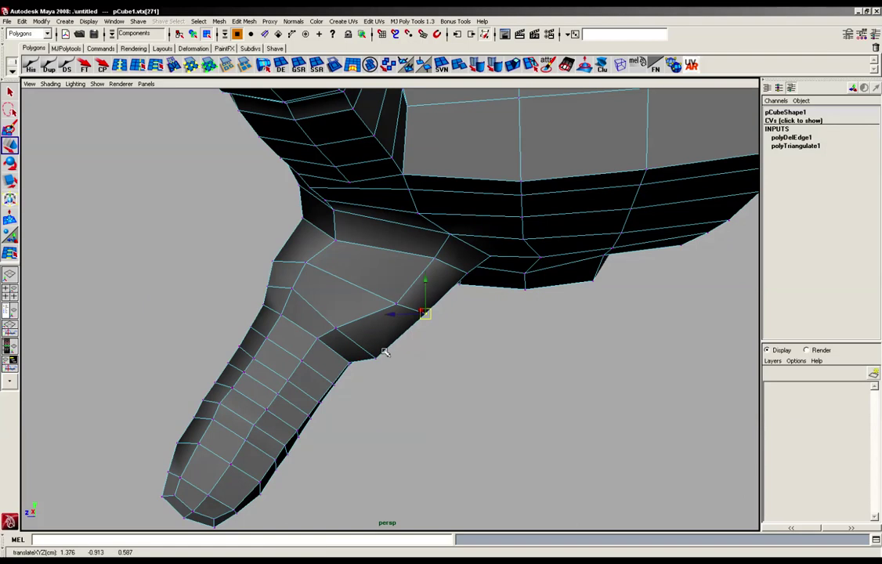
click(375, 358)
drag(375, 358, 396, 284)
Shift the row of vertices beside the thumb's underside edge up toward the palm to space the base loops evenly
click(396, 304)
click(435, 258)
drag(435, 258, 432, 254)
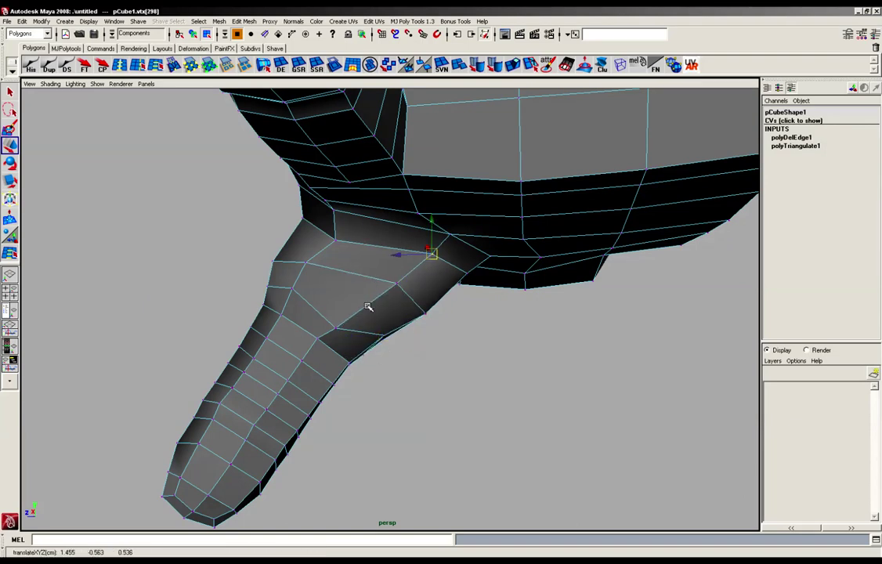
click(335, 328)
drag(335, 328, 352, 311)
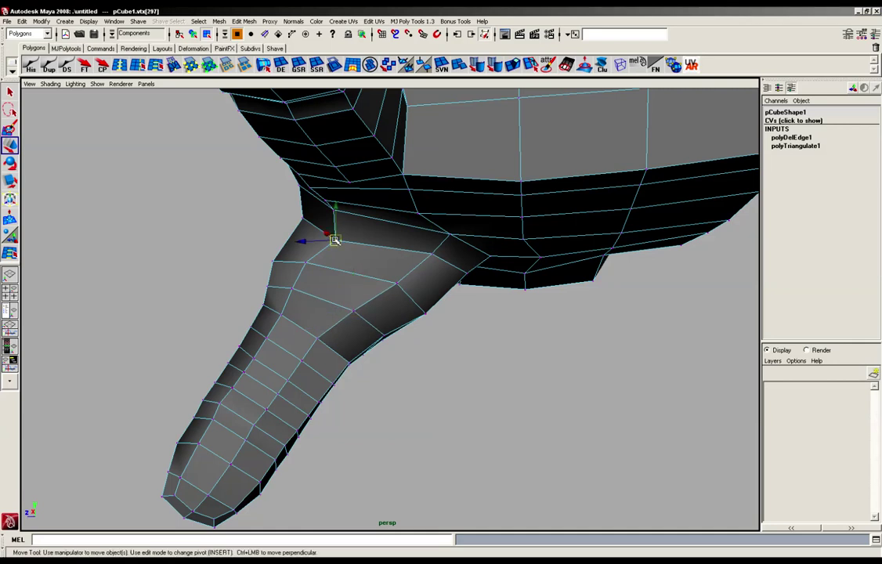
alt+drag(335, 241, 261, 359)
alt+right_drag(260, 359, 384, 345)
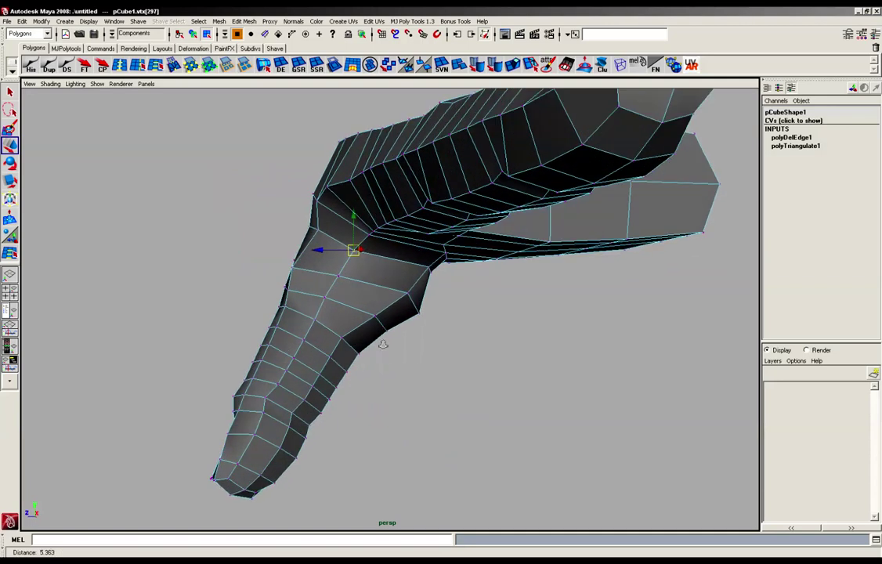